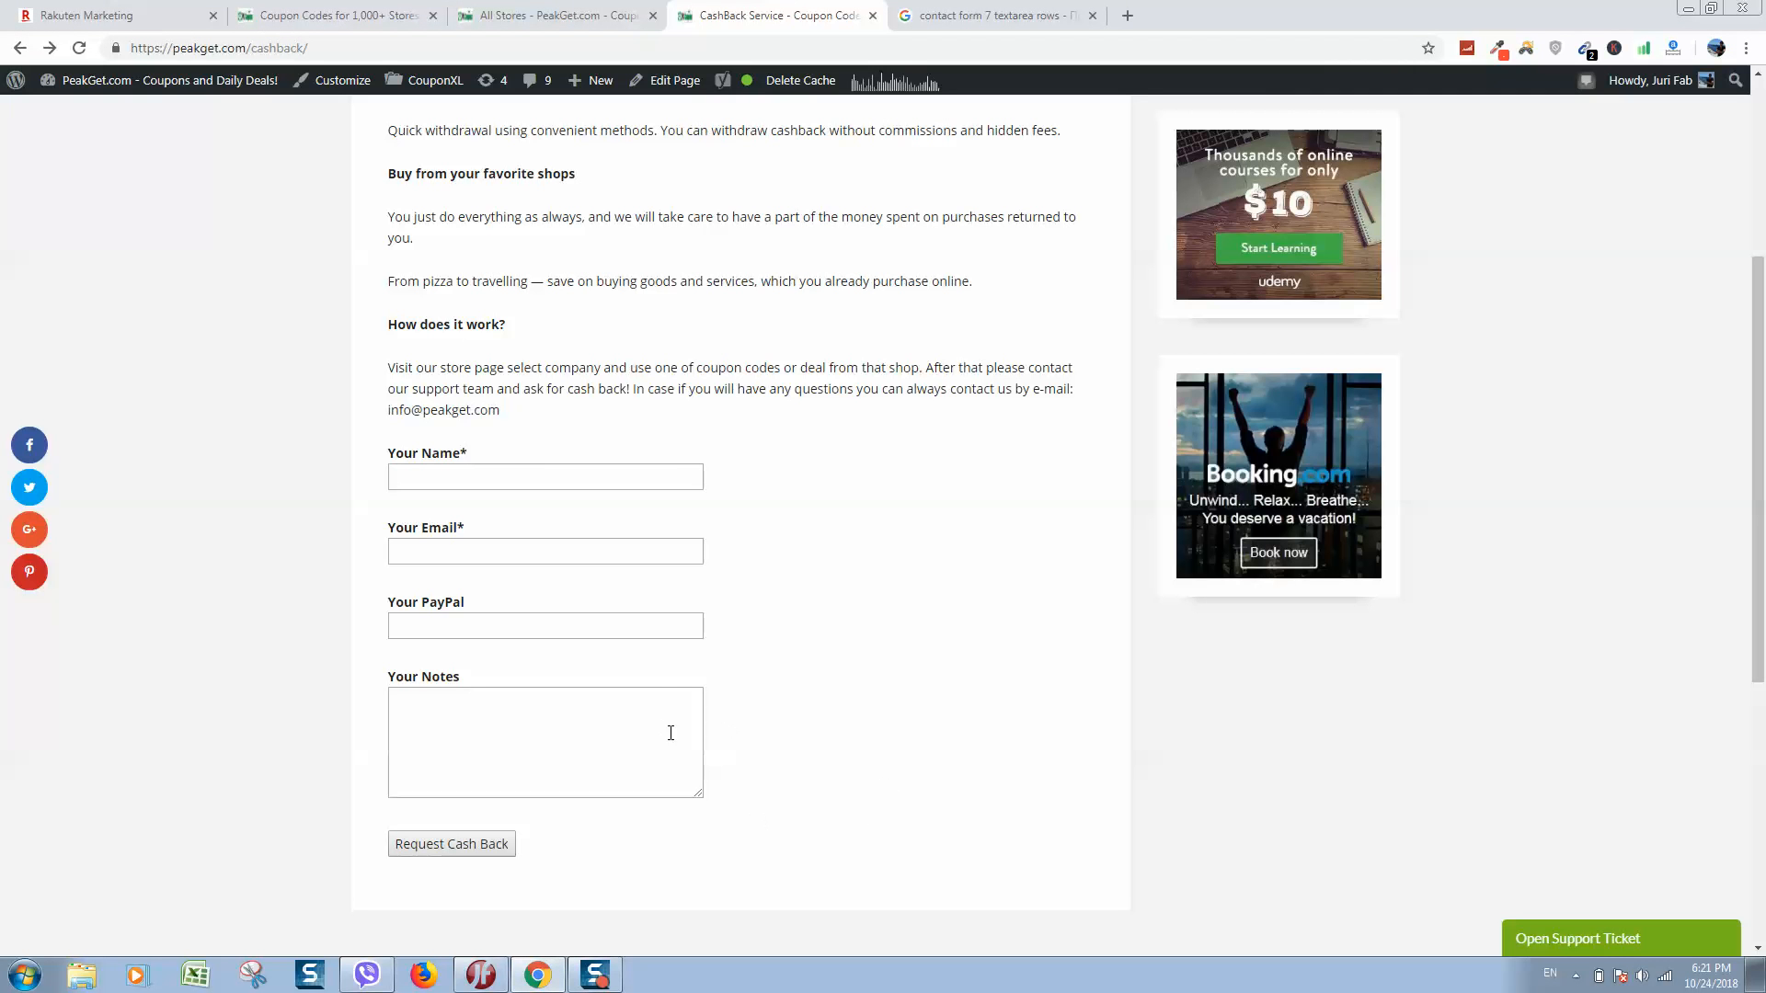
- Shrink the Your Notes box on the cashback page to a shorter height
{"action": "mouse_move", "coordinate": [699, 792]}
{"action": "left_mouse_down"}
{"action": "mouse_move", "coordinate": [702, 734]}
{"action": "mouse_move", "coordinate": [701, 750]}
{"action": "left_mouse_up"}
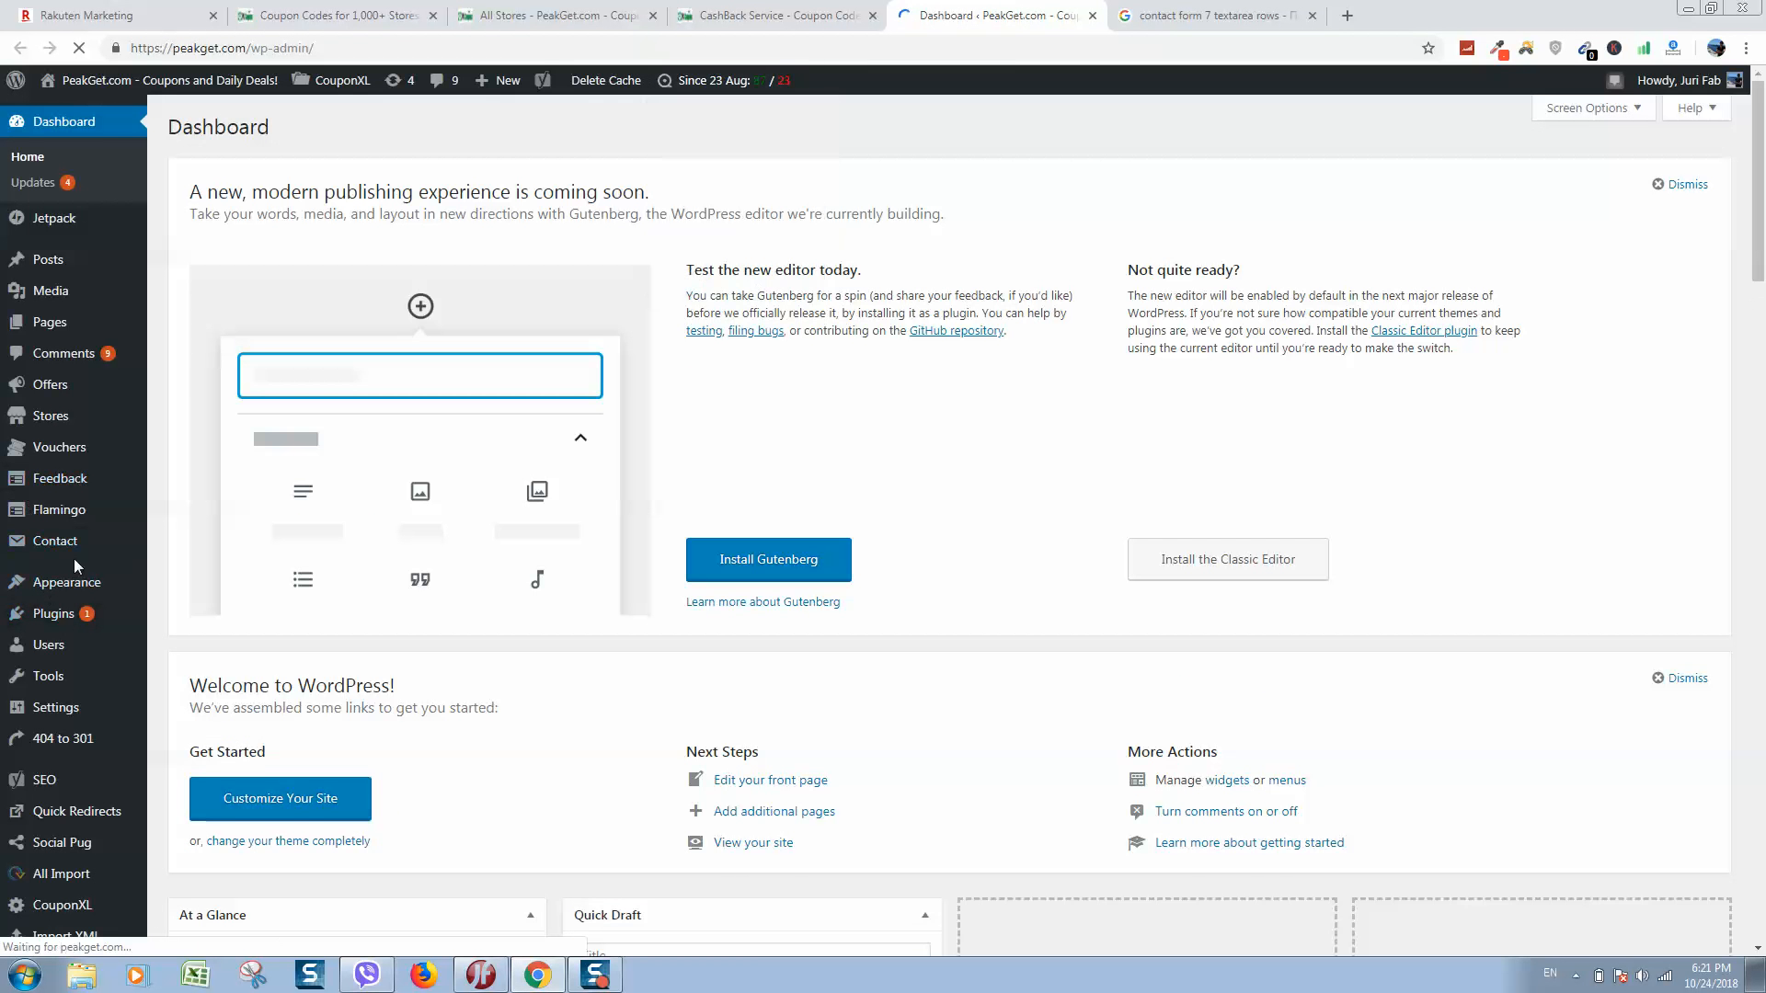
{"action": "mouse_move", "coordinate": [55, 541]}
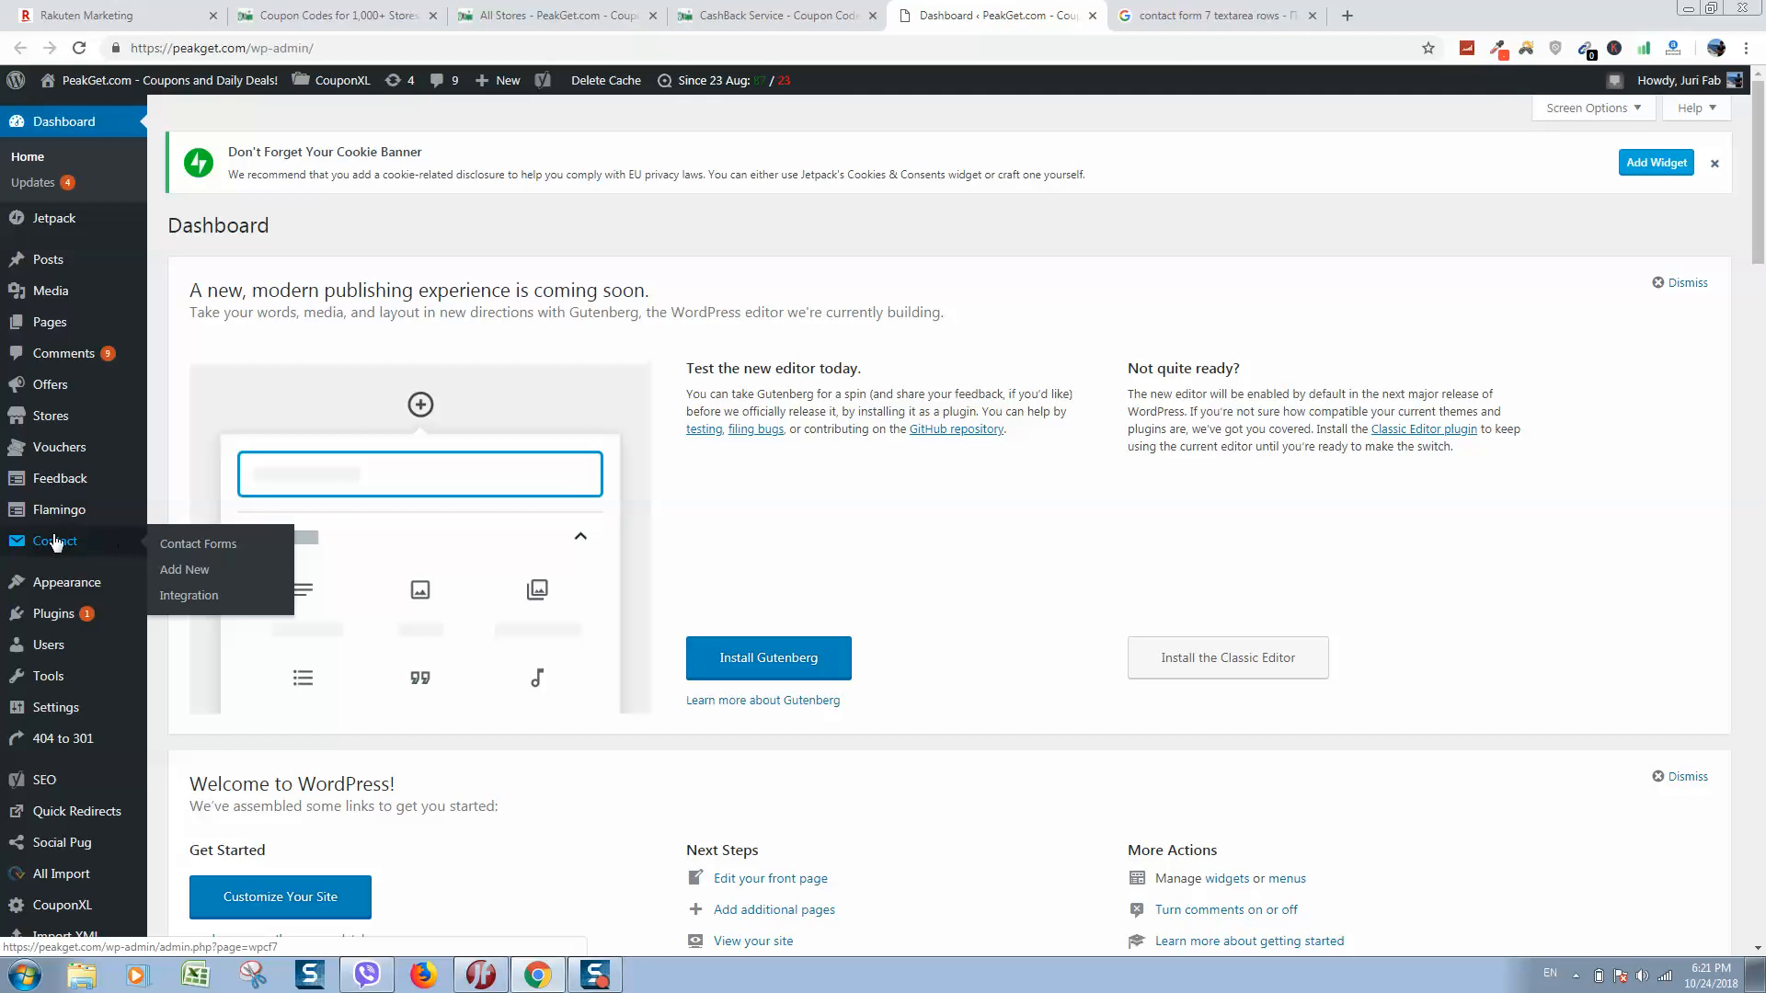
- Open the Request Cash Back contact form for editing and view it on the cashback page
{"action": "left_click", "coordinate": [197, 545]}
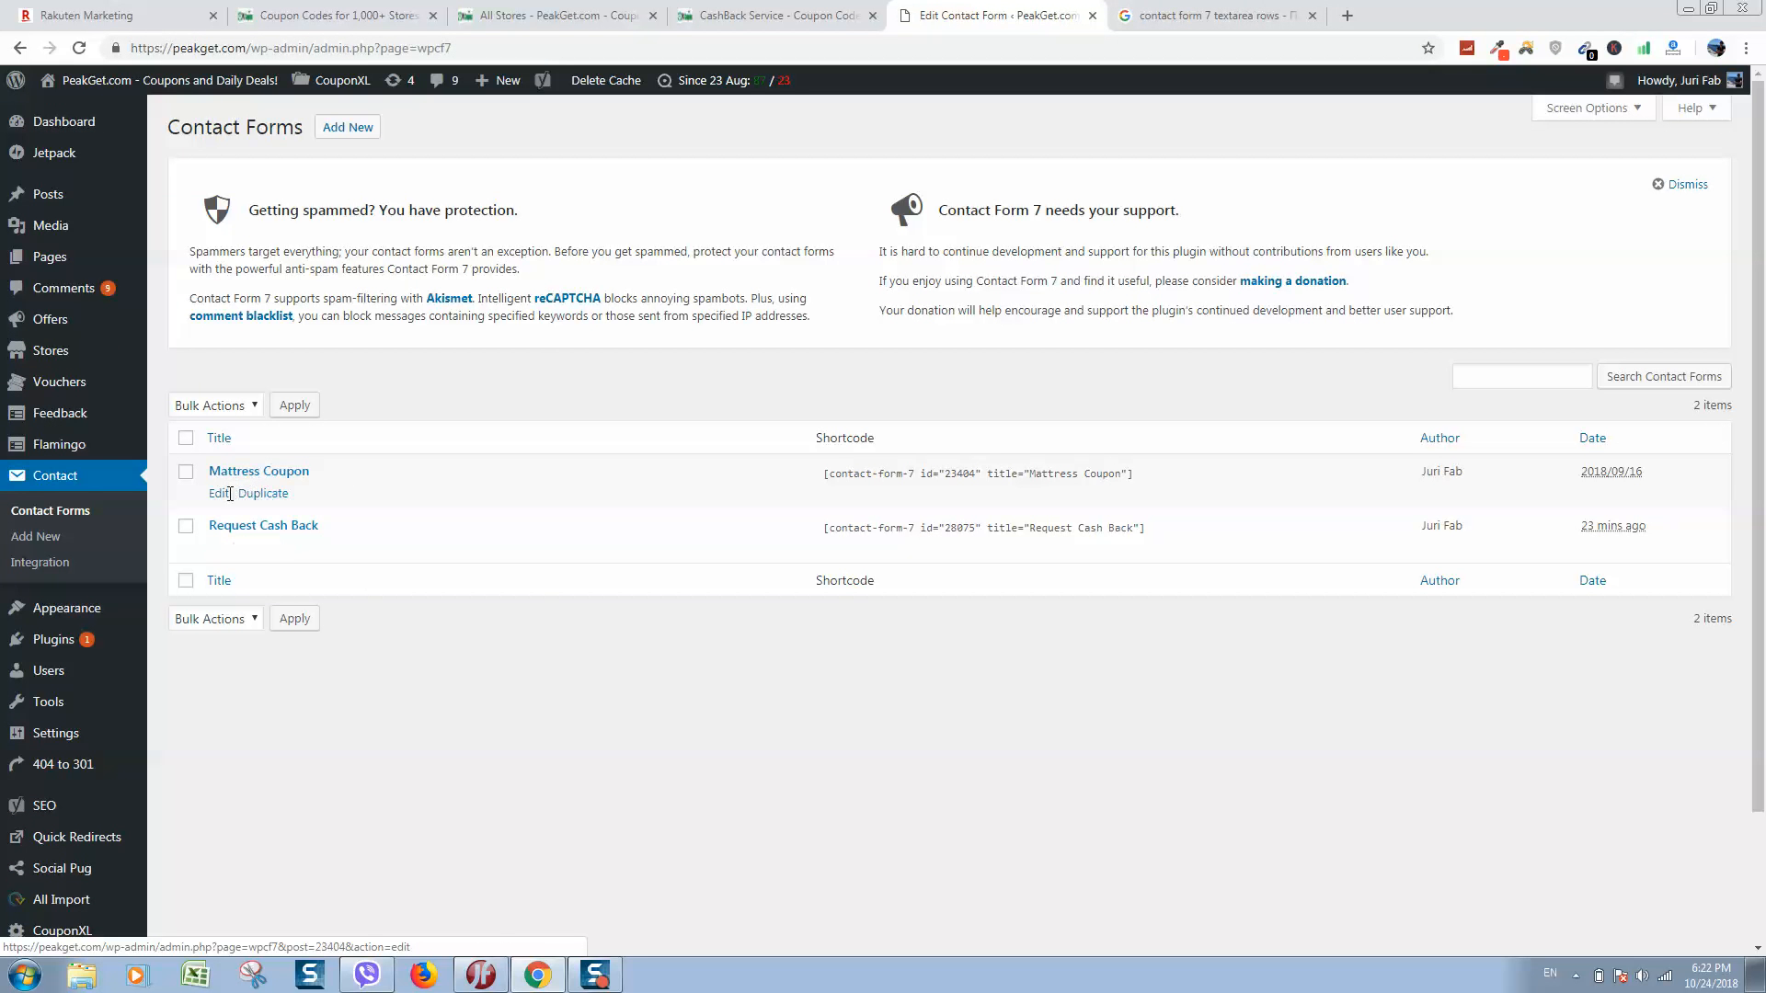
{"action": "mouse_move", "coordinate": [262, 526]}
{"action": "left_click", "coordinate": [219, 549]}
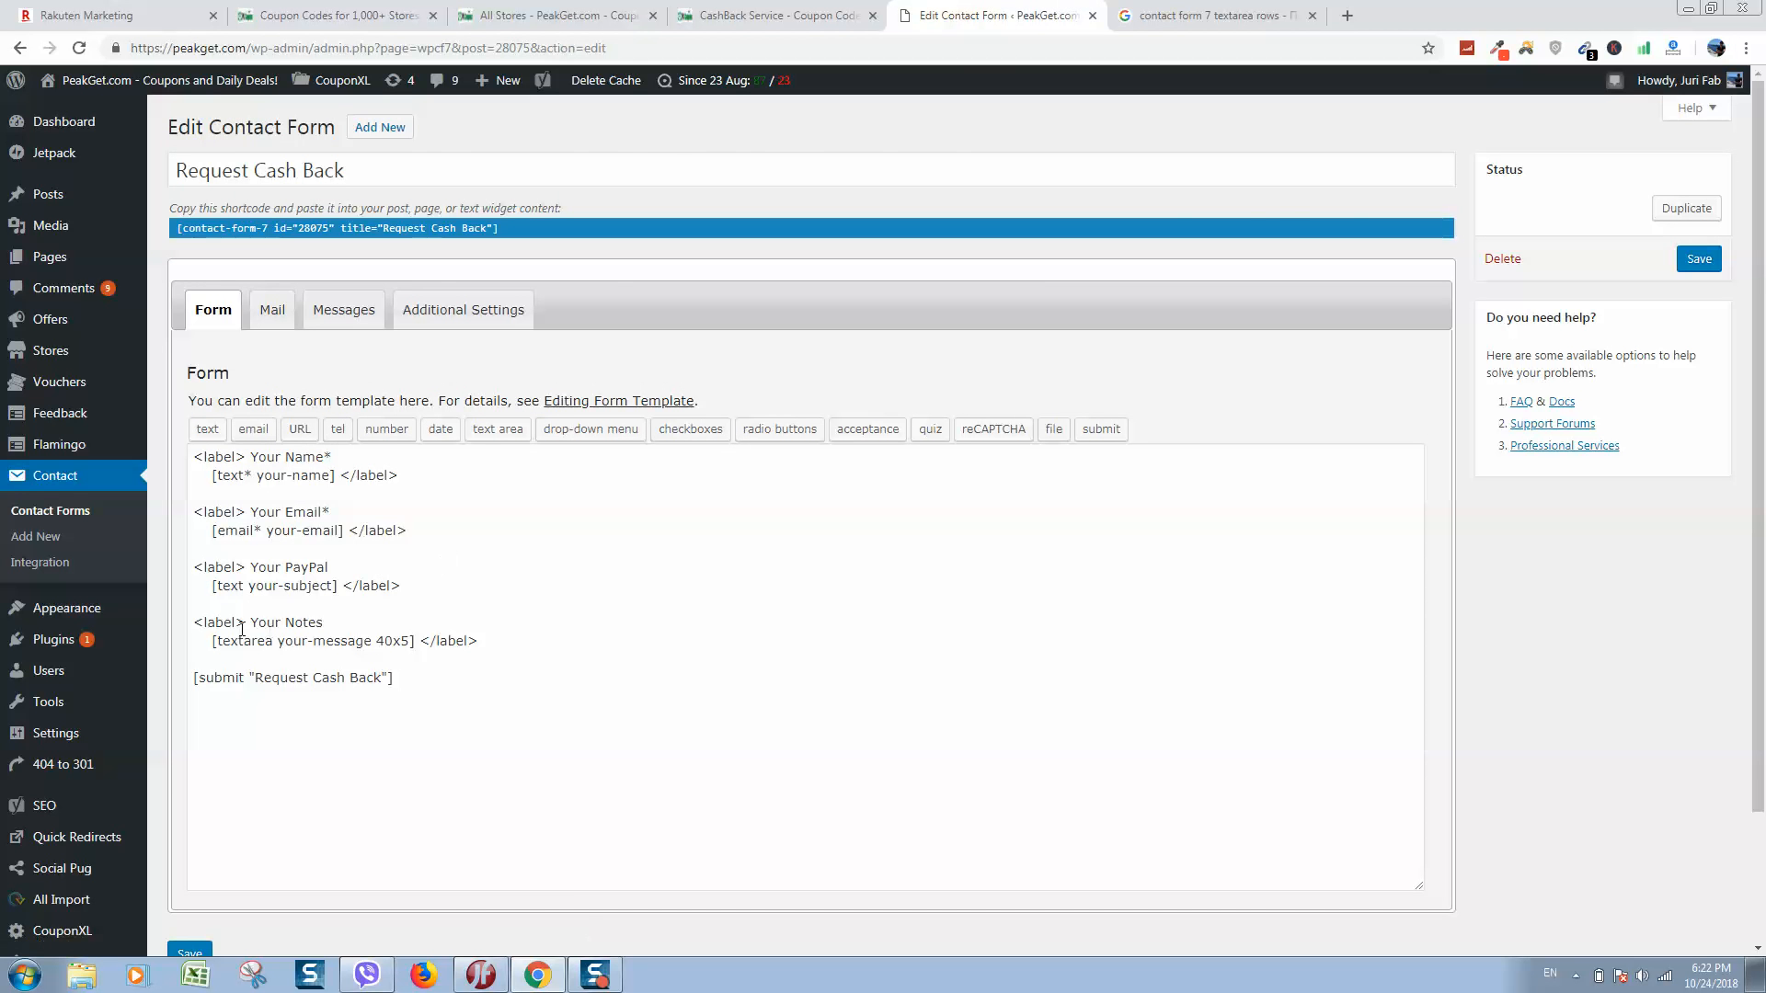
{"action": "left_click", "coordinate": [829, 15]}
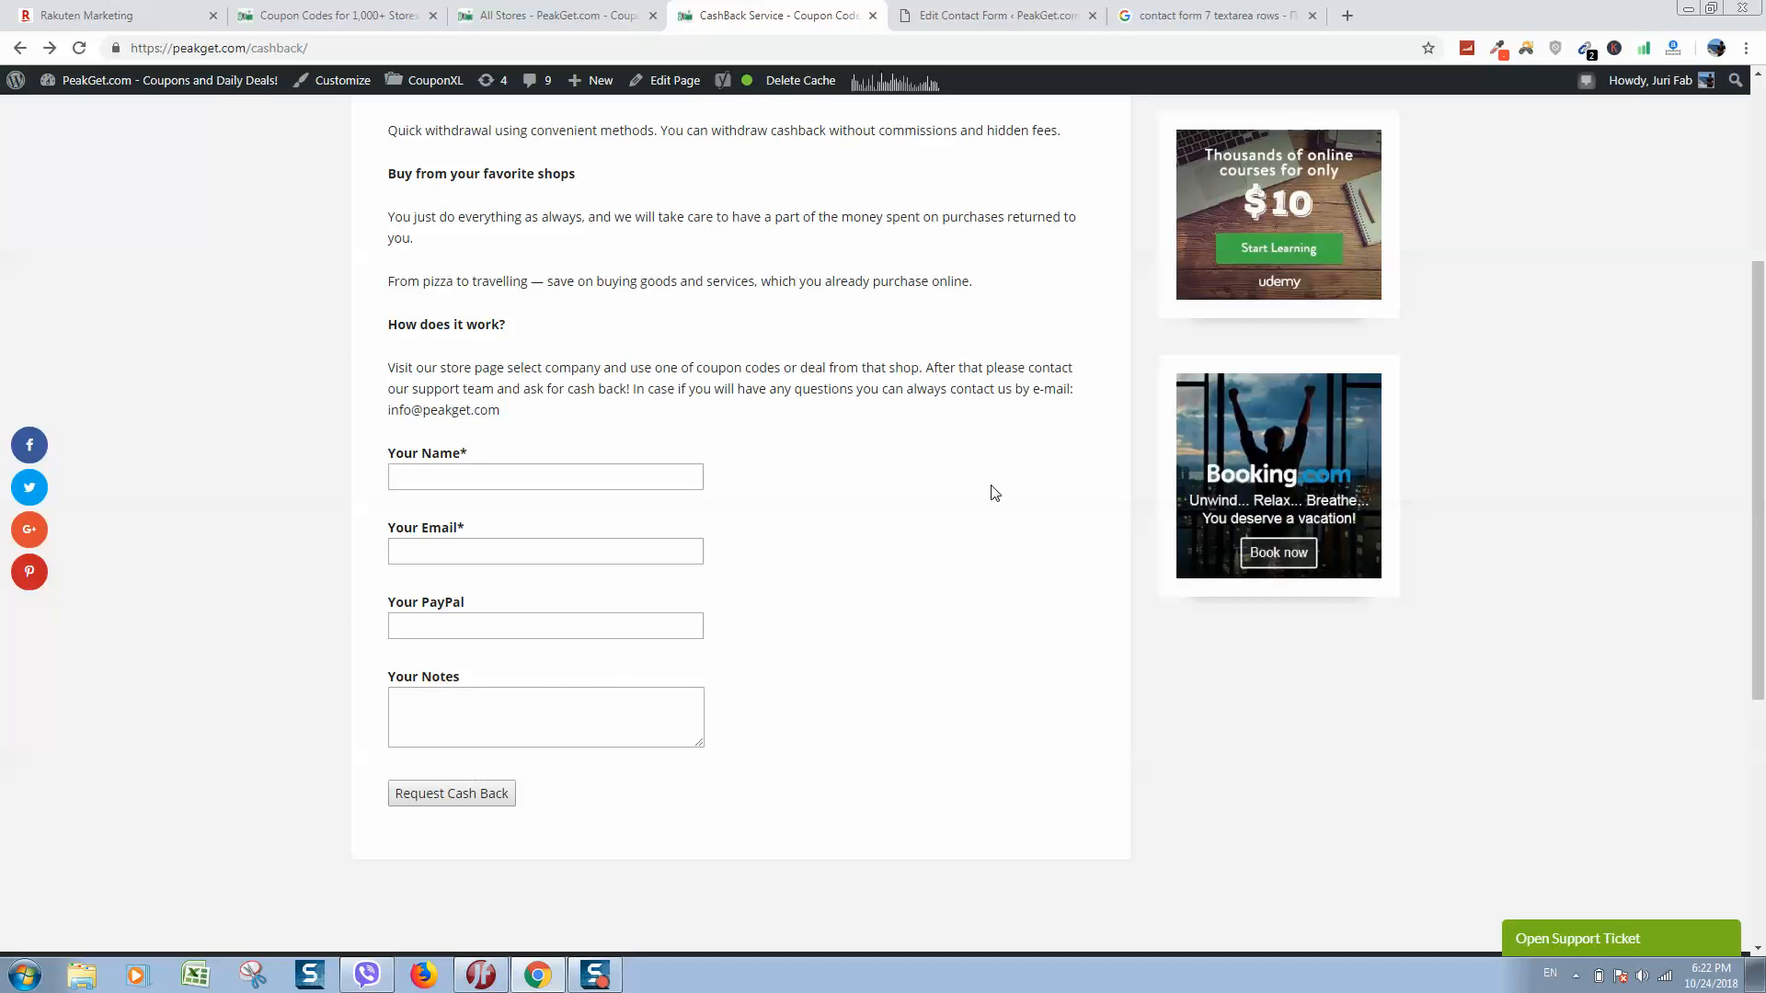
- Change the Your Notes textarea size from 40x5 to 40x3 and save the form
{"action": "left_click", "coordinate": [996, 16]}
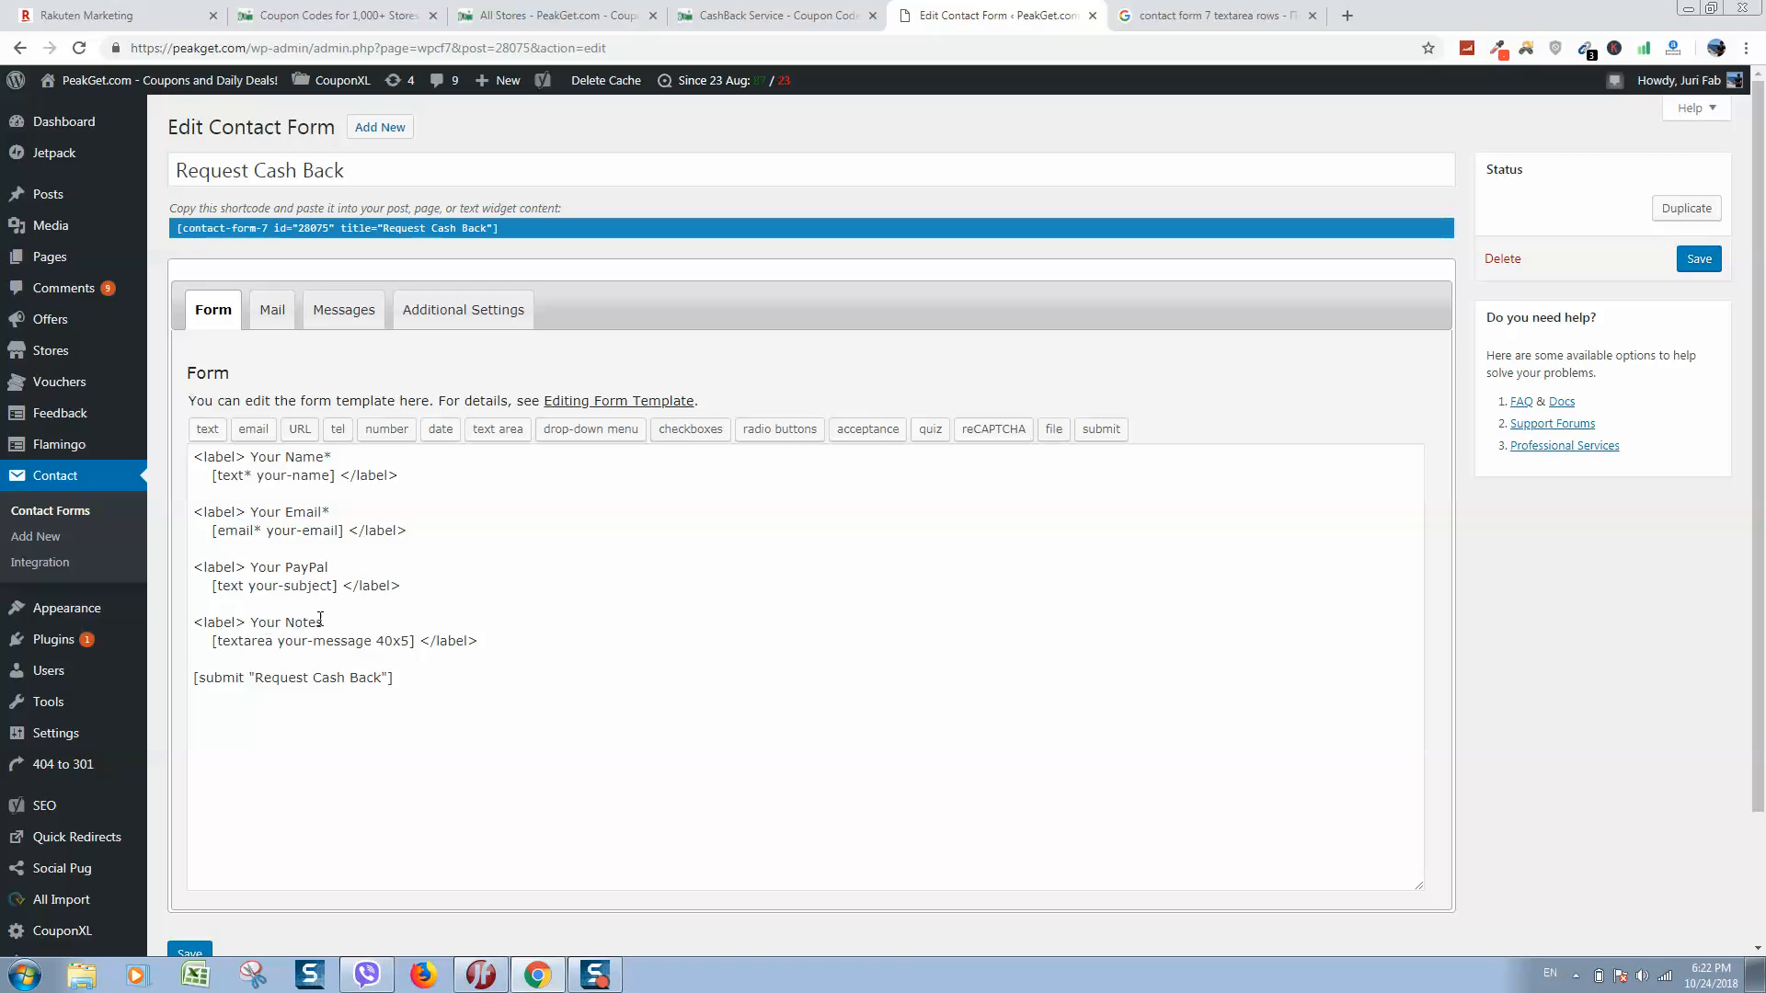
{"action": "double_click", "coordinate": [395, 641]}
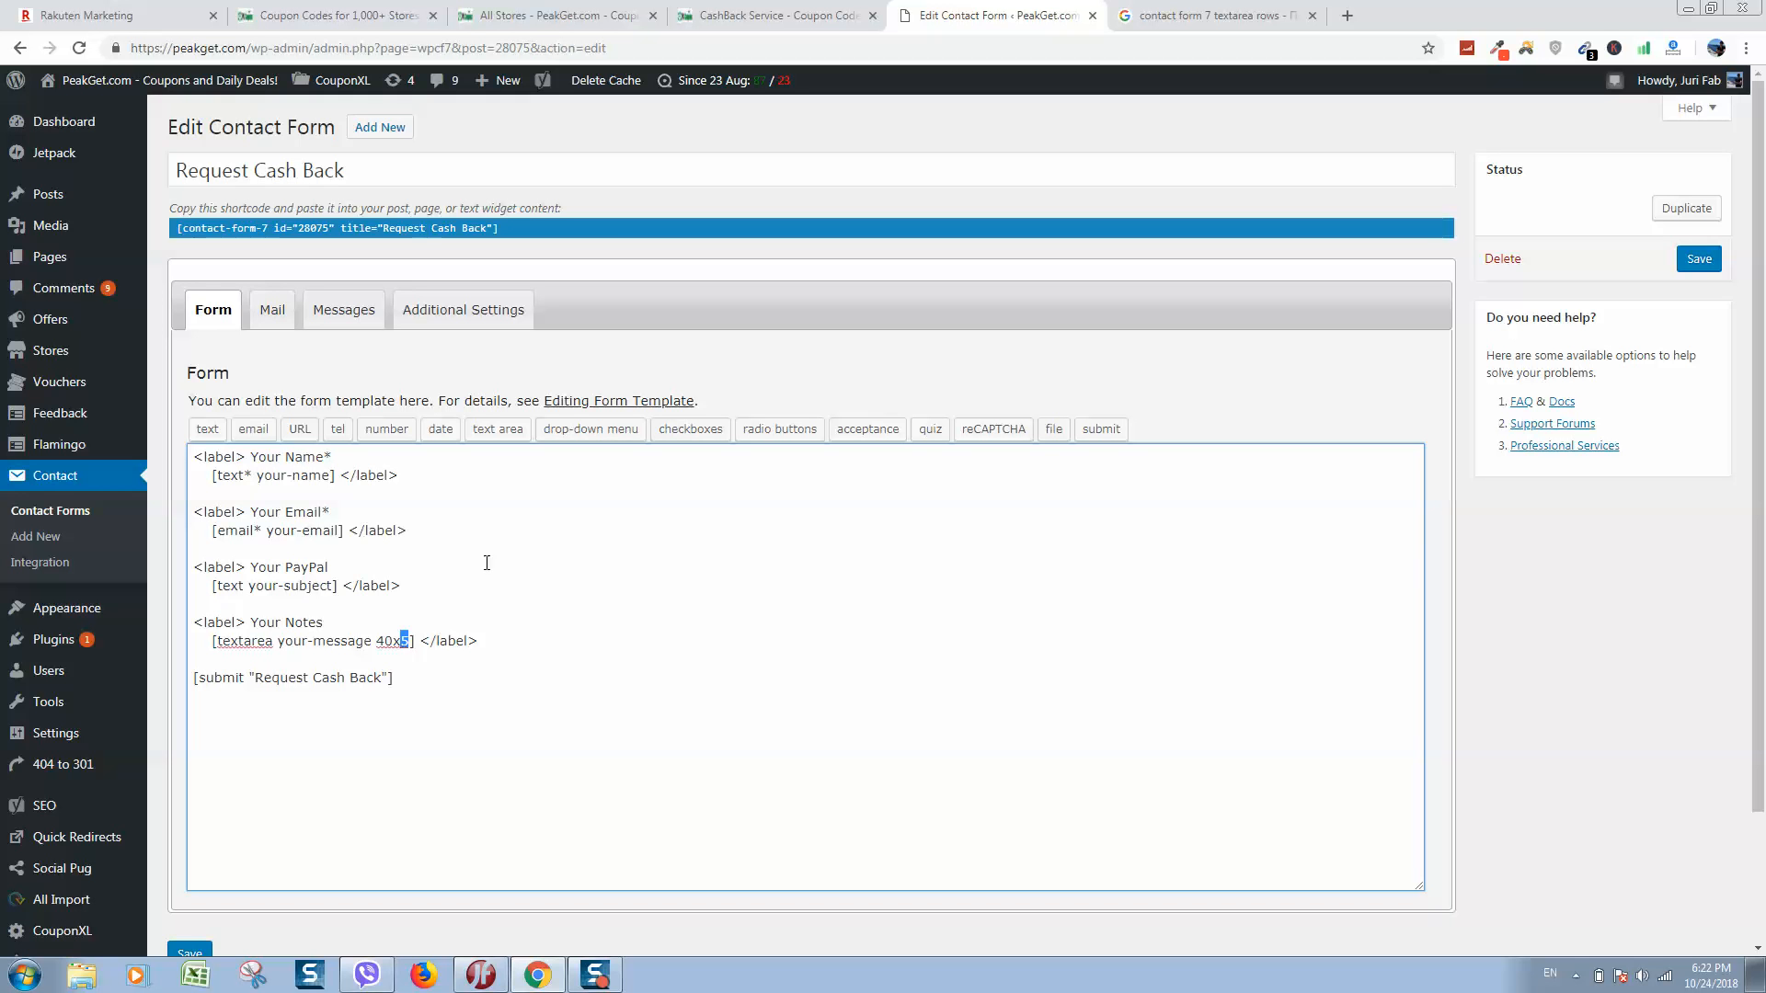
{"action": "type", "text": "3"}
{"action": "left_click", "coordinate": [1698, 258]}
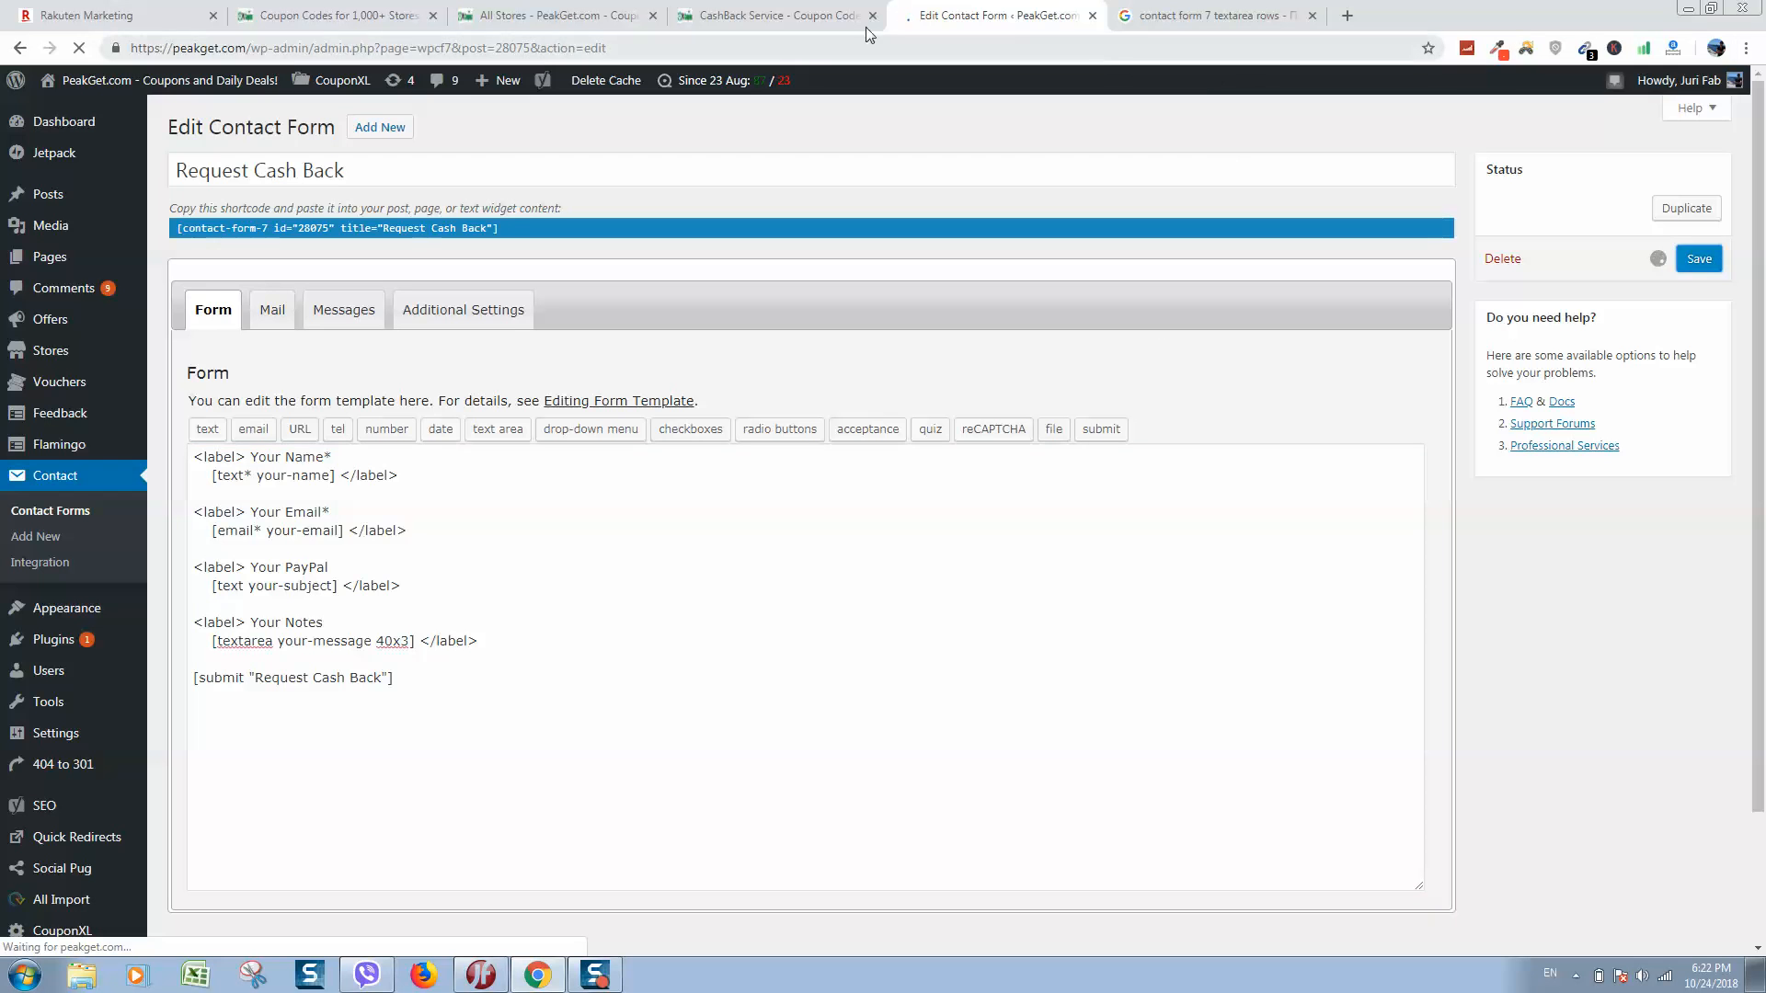
- Clear the cache and reload the cashback page to check the 40x3 notes field
{"action": "left_click", "coordinate": [755, 15]}
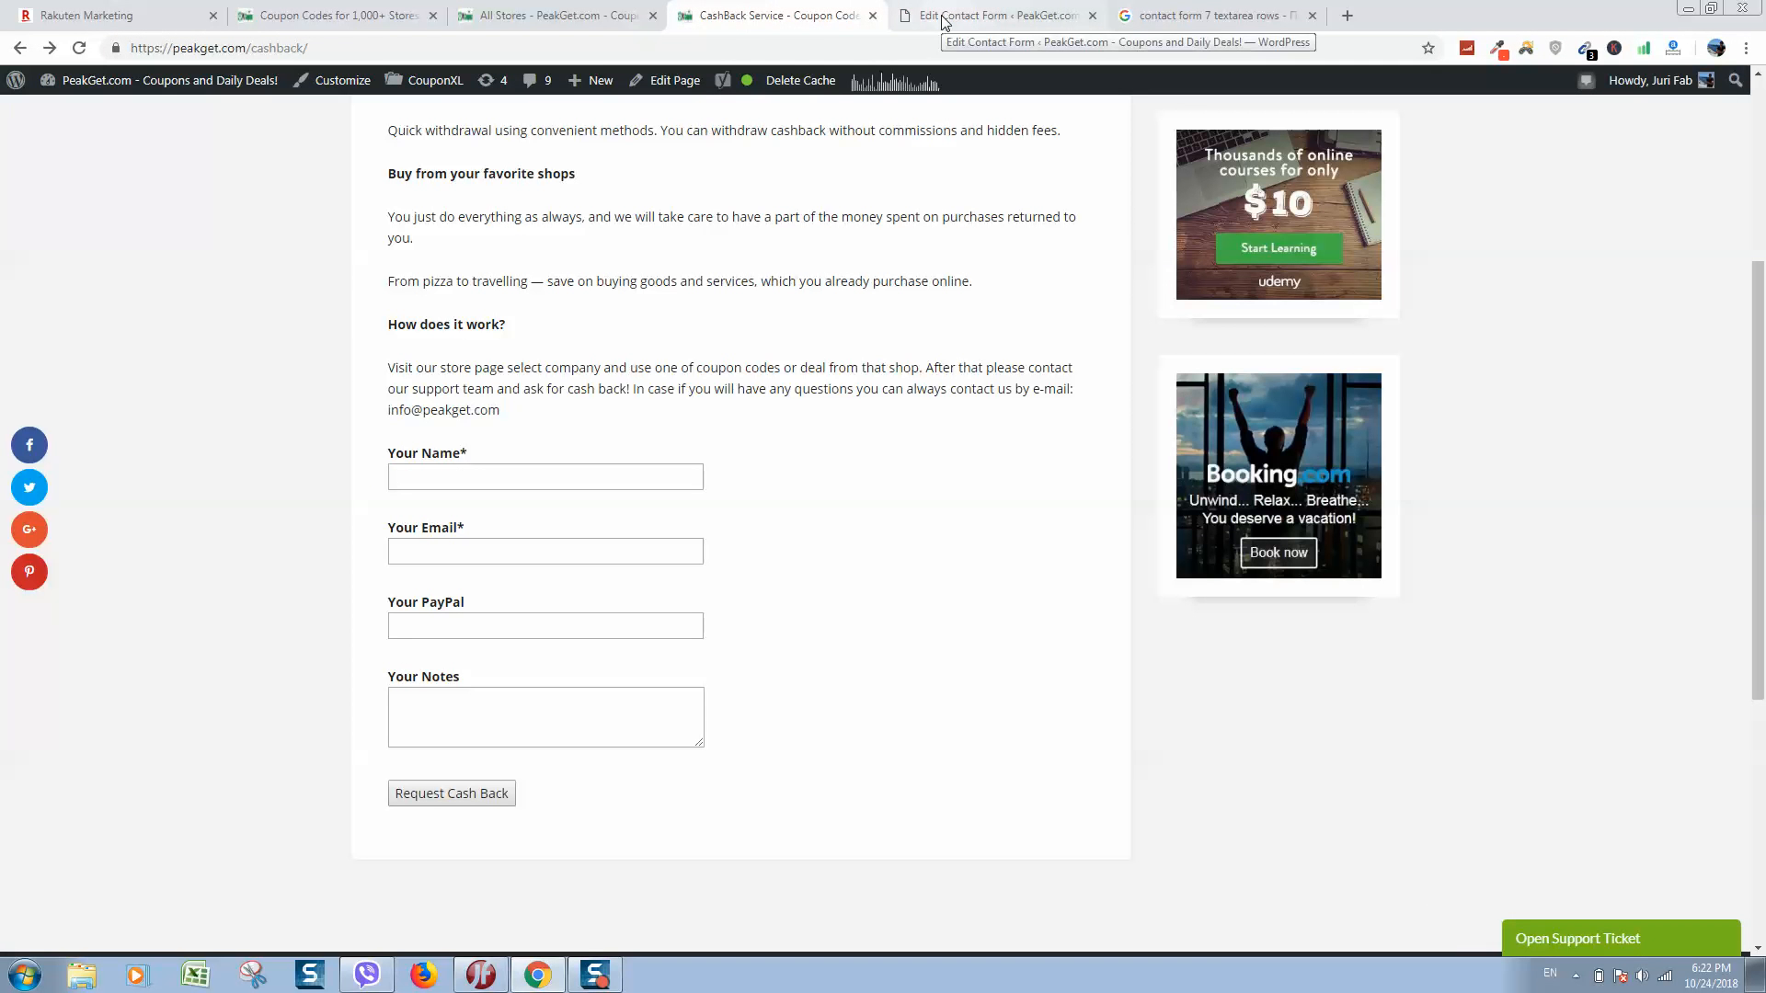
{"action": "left_click", "coordinate": [801, 81]}
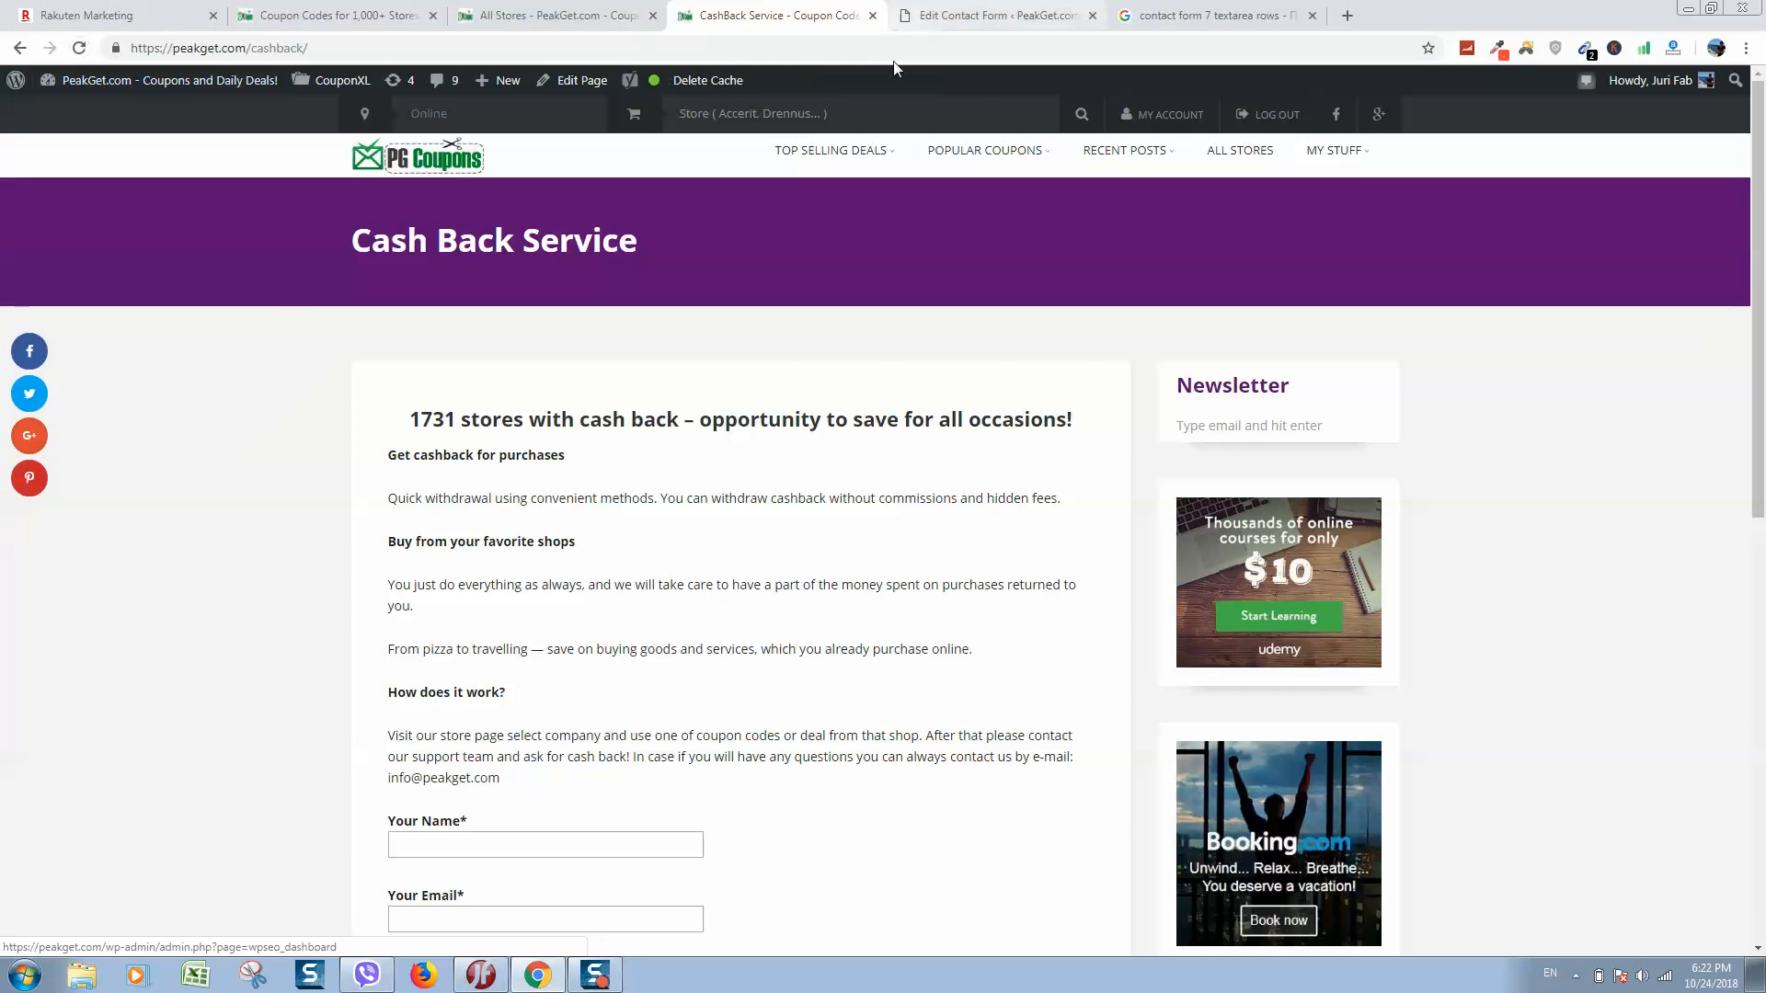
{"action": "scroll", "coordinate": [636, 415], "scroll_direction": "down", "scroll_amount": 4}
{"action": "scroll", "coordinate": [634, 414], "scroll_direction": "down", "scroll_amount": 4}
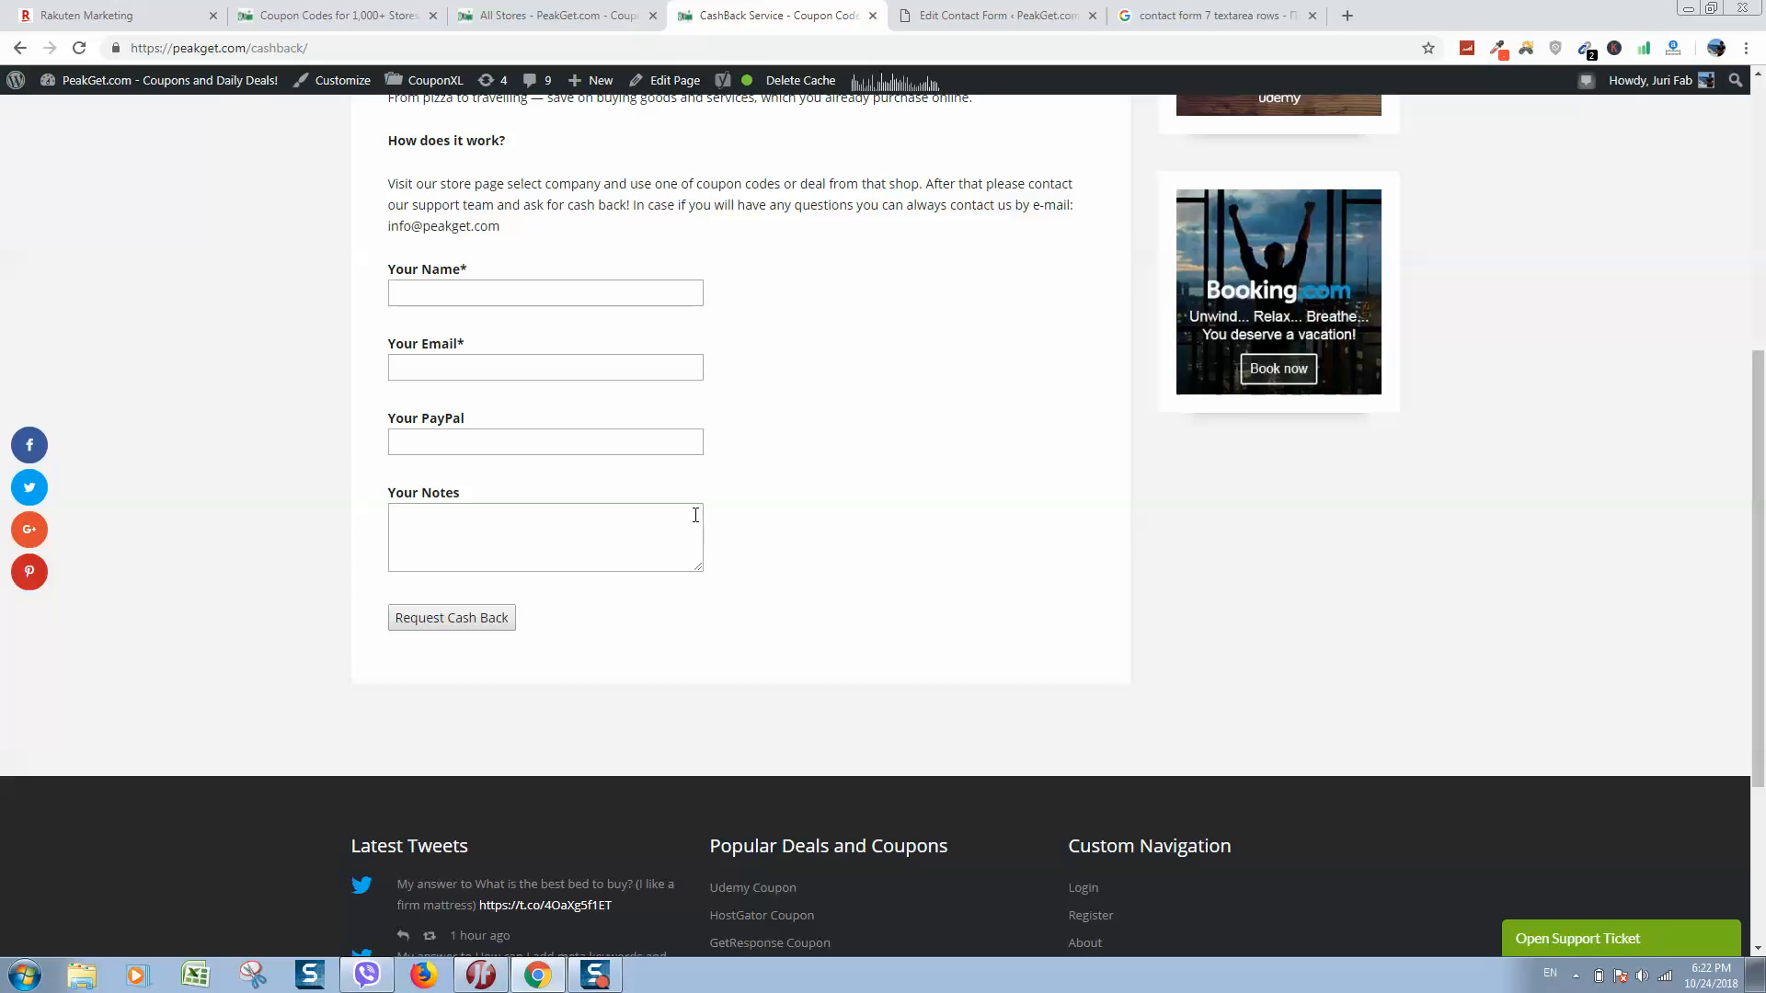
{"action": "left_click", "coordinate": [932, 16]}
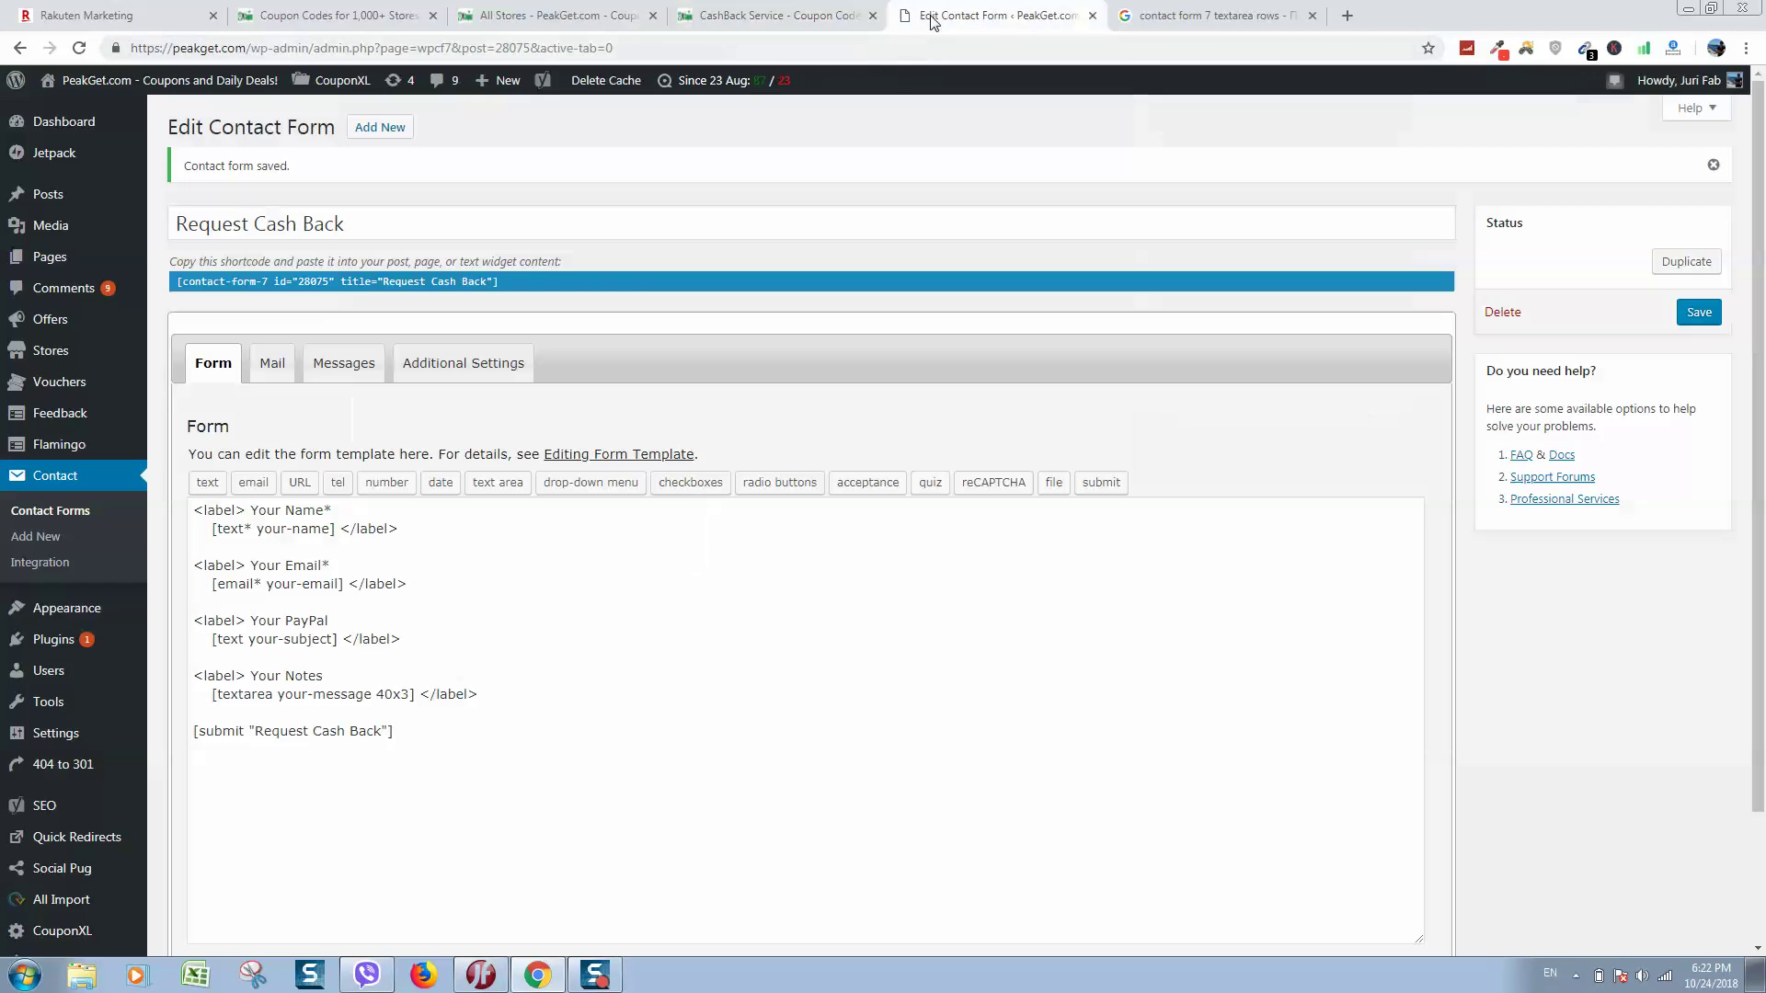
- Change the textarea size from 40x3 to 40x1, save the form and view the cashback page
{"action": "left_click", "coordinate": [401, 694]}
{"action": "key", "text": "BackSpace"}
{"action": "type", "text": "1"}
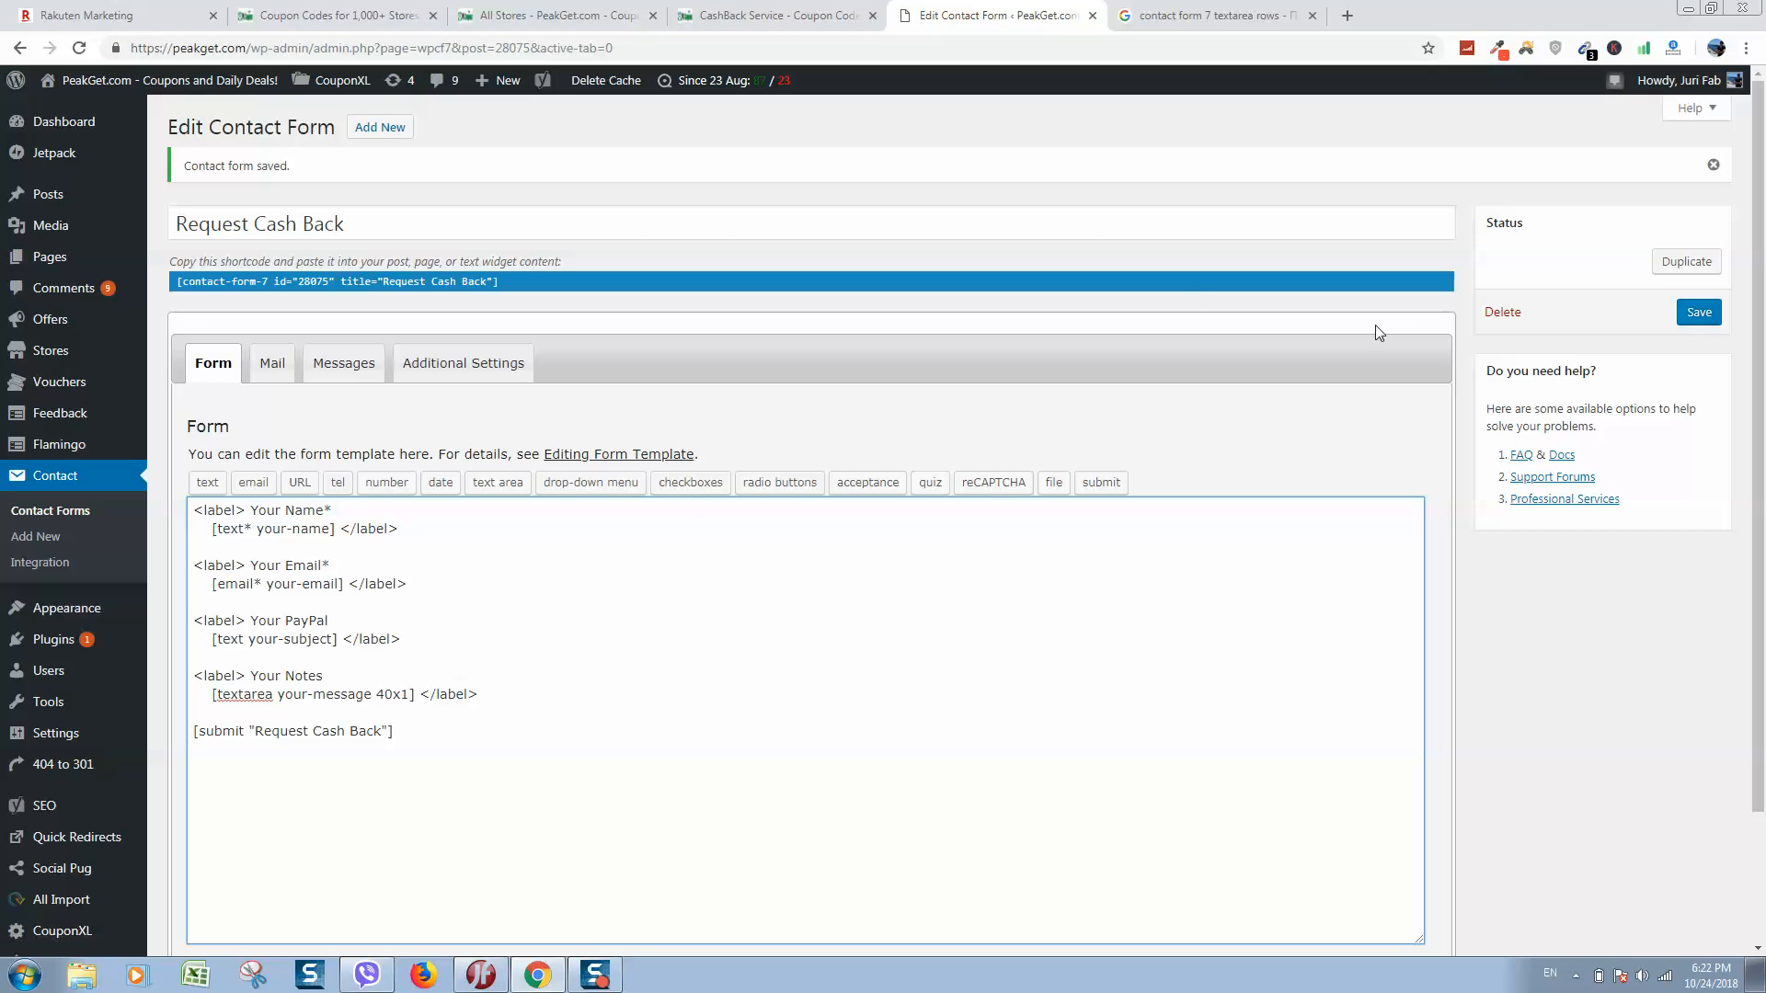
{"action": "left_click", "coordinate": [1698, 312]}
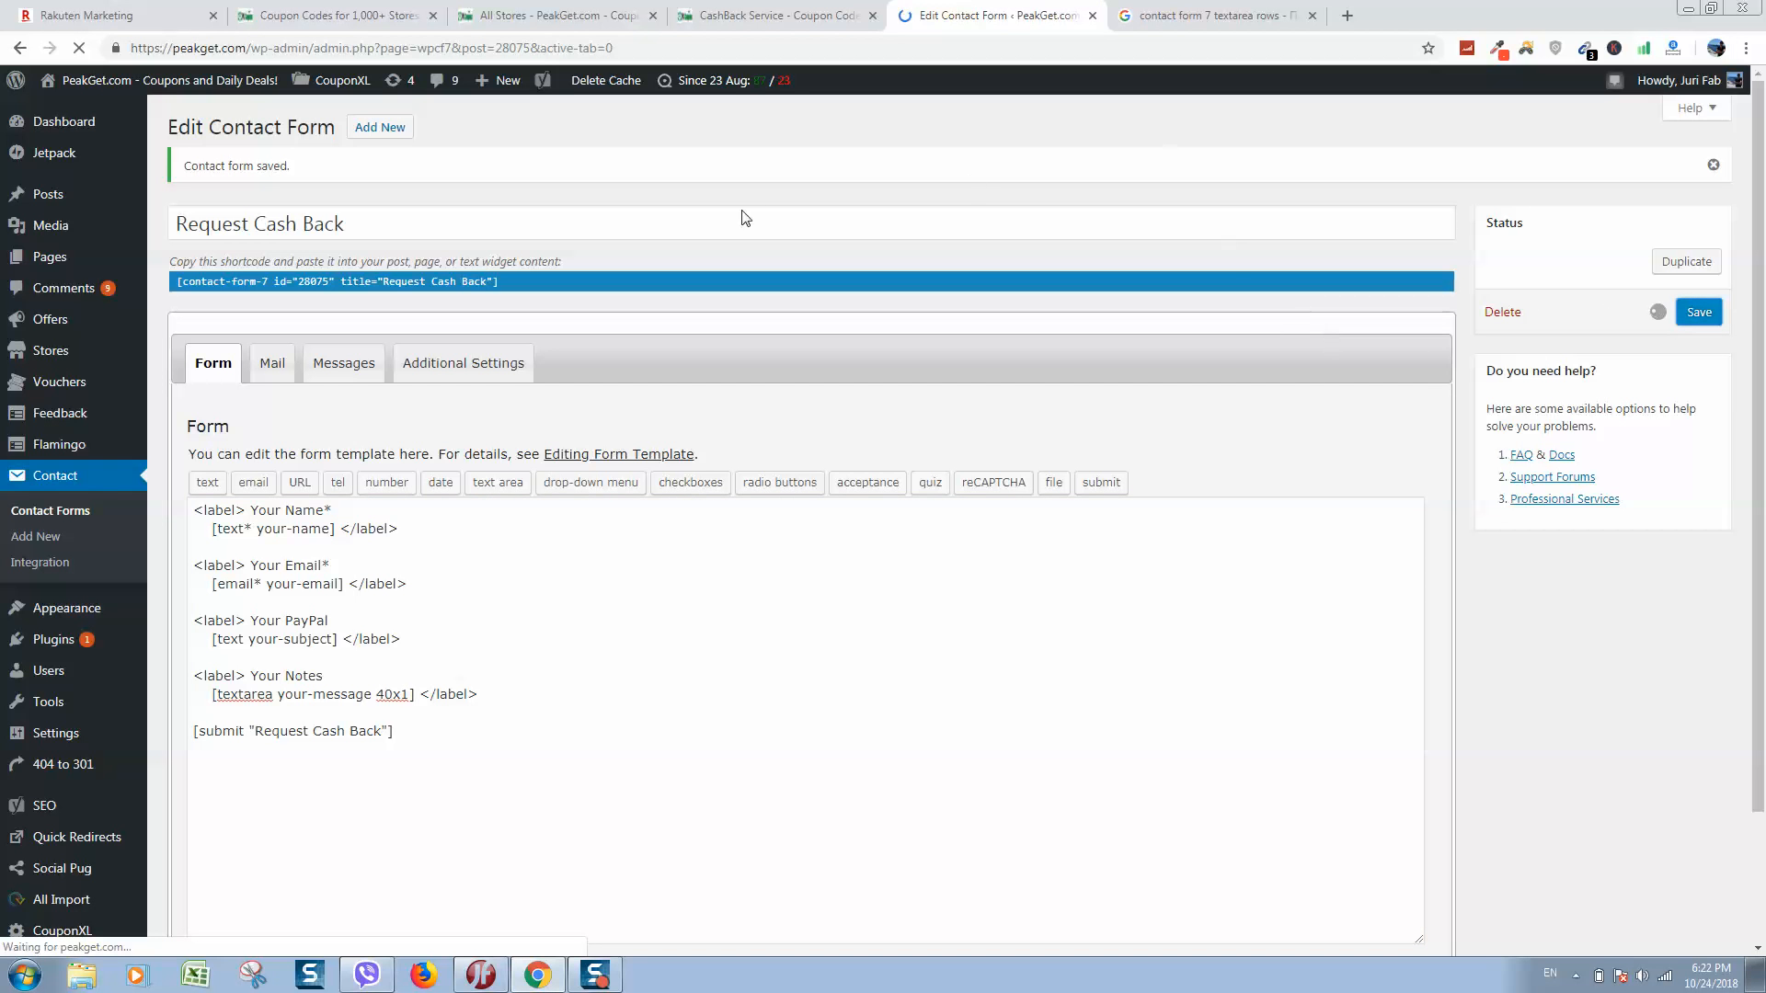
{"action": "left_click", "coordinate": [764, 17]}
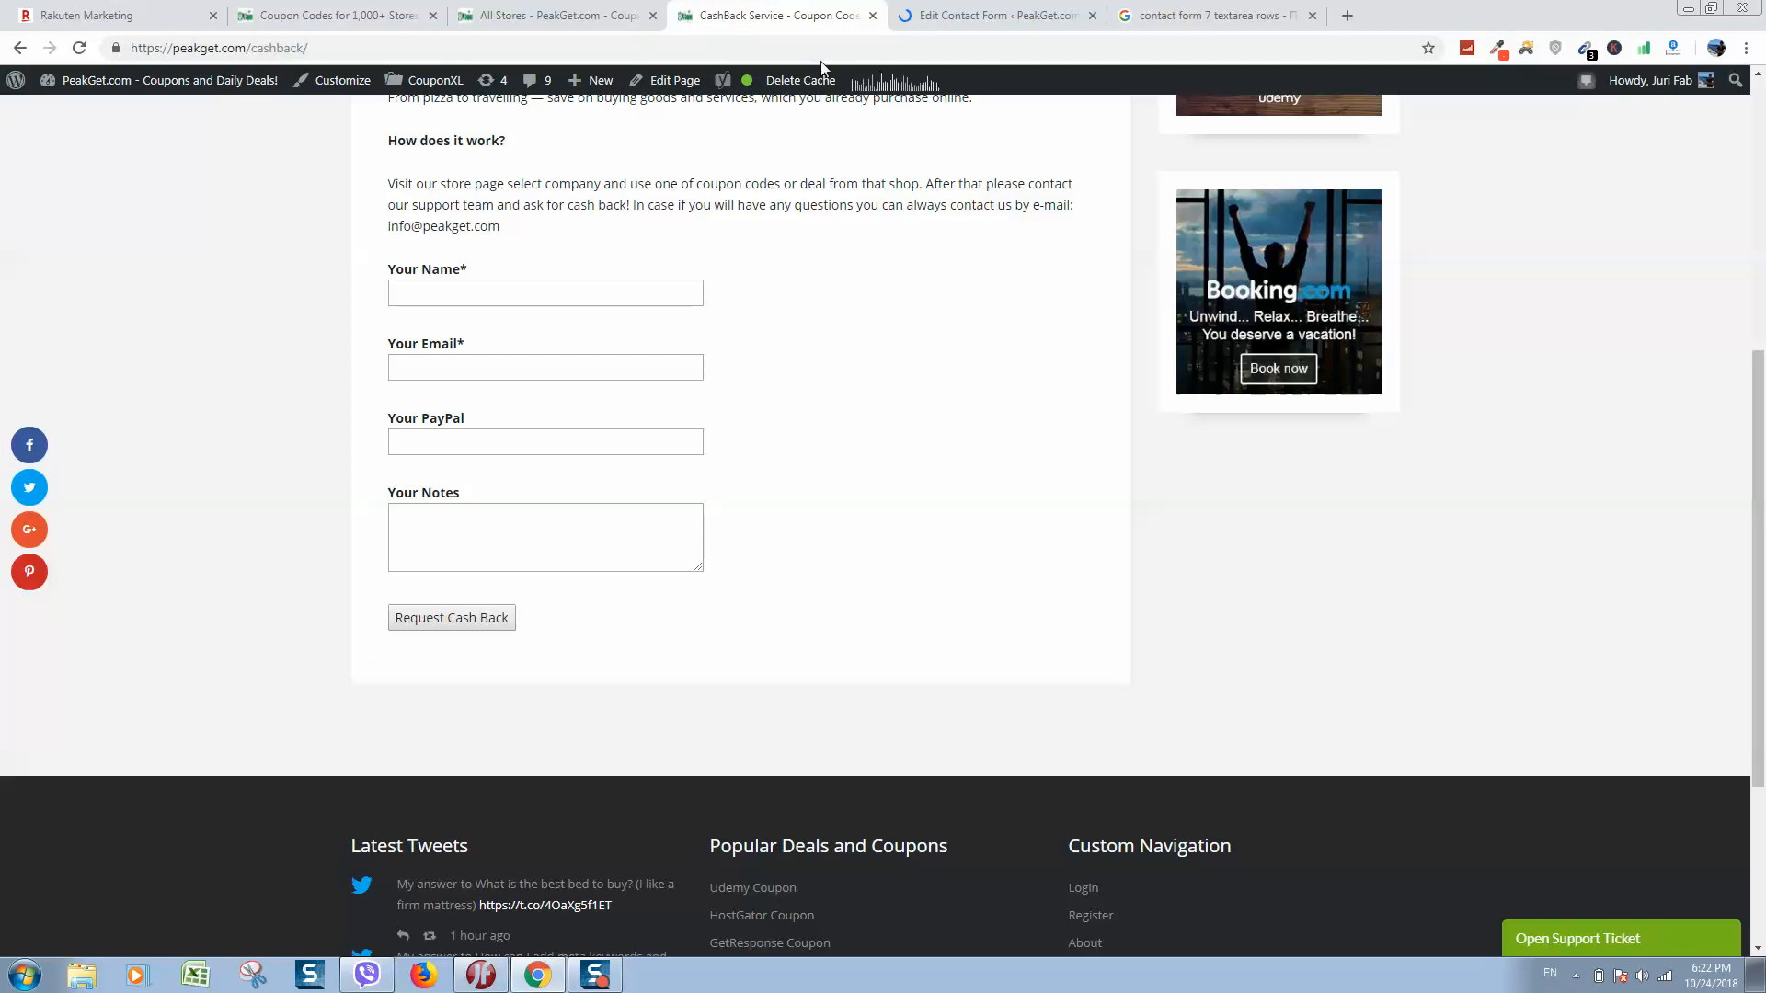
- Reload the cashback page to confirm the single-row Your Notes box, then return to the editor
{"action": "left_click", "coordinate": [801, 80]}
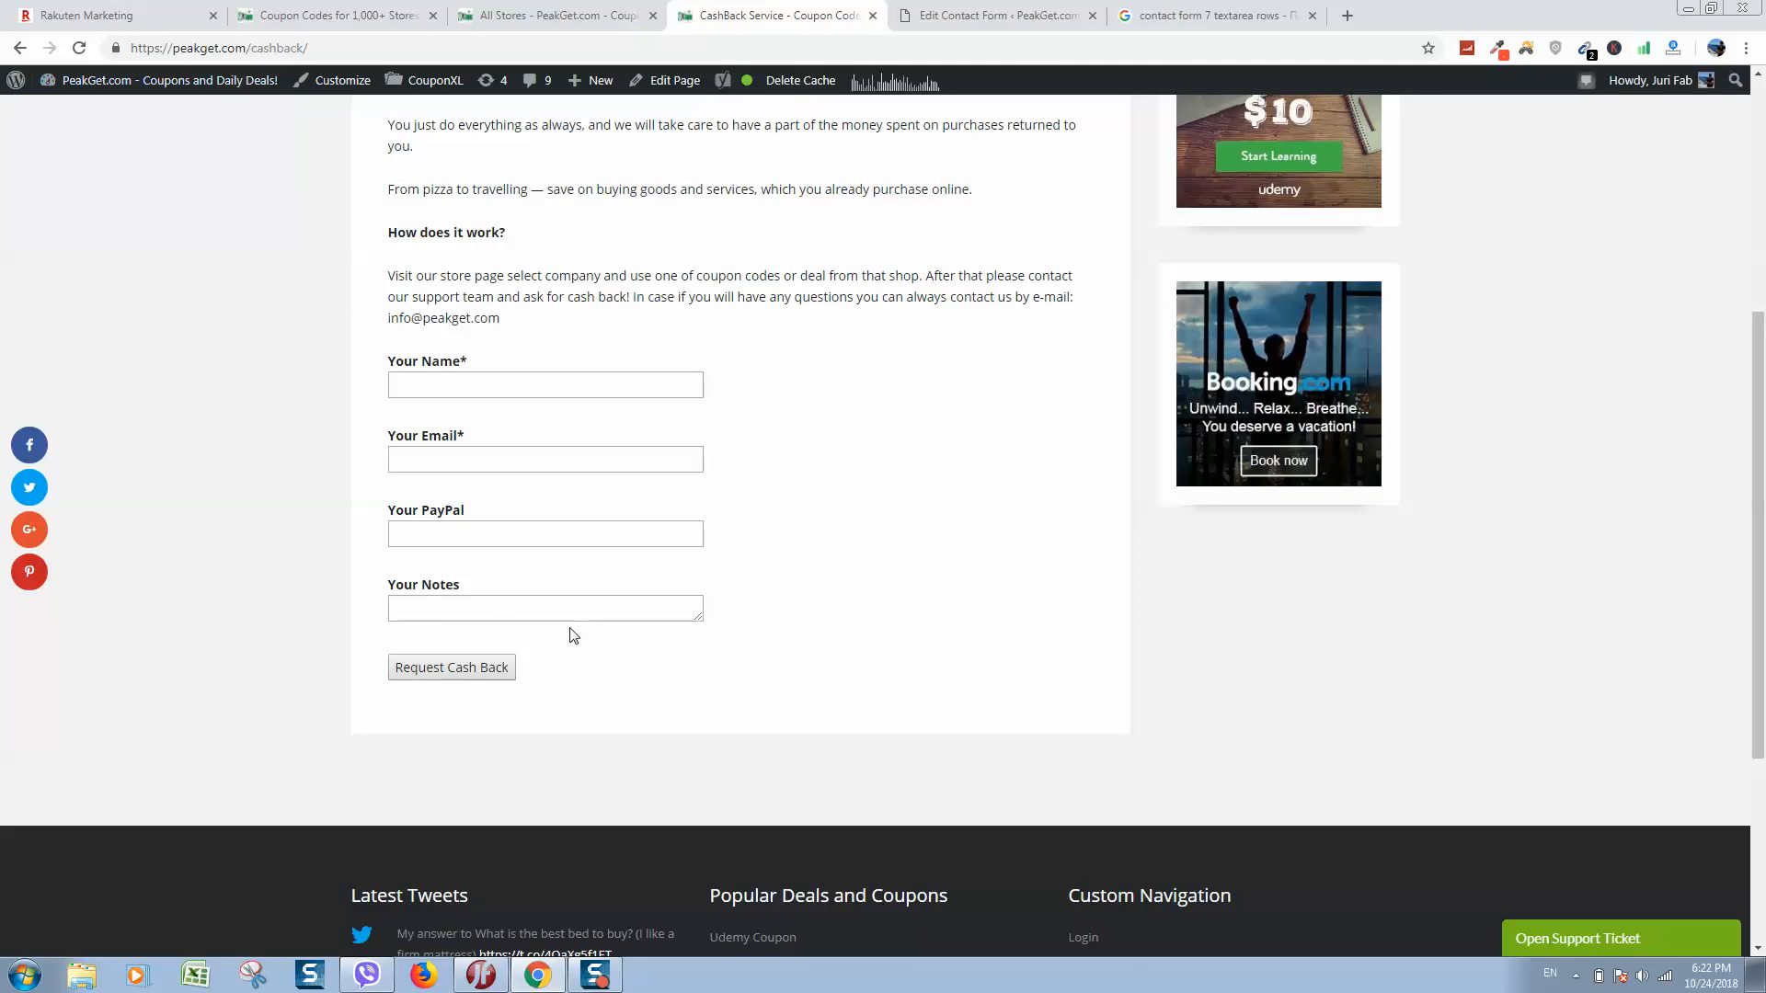
{"action": "key", "text": "ctrl+Tab"}
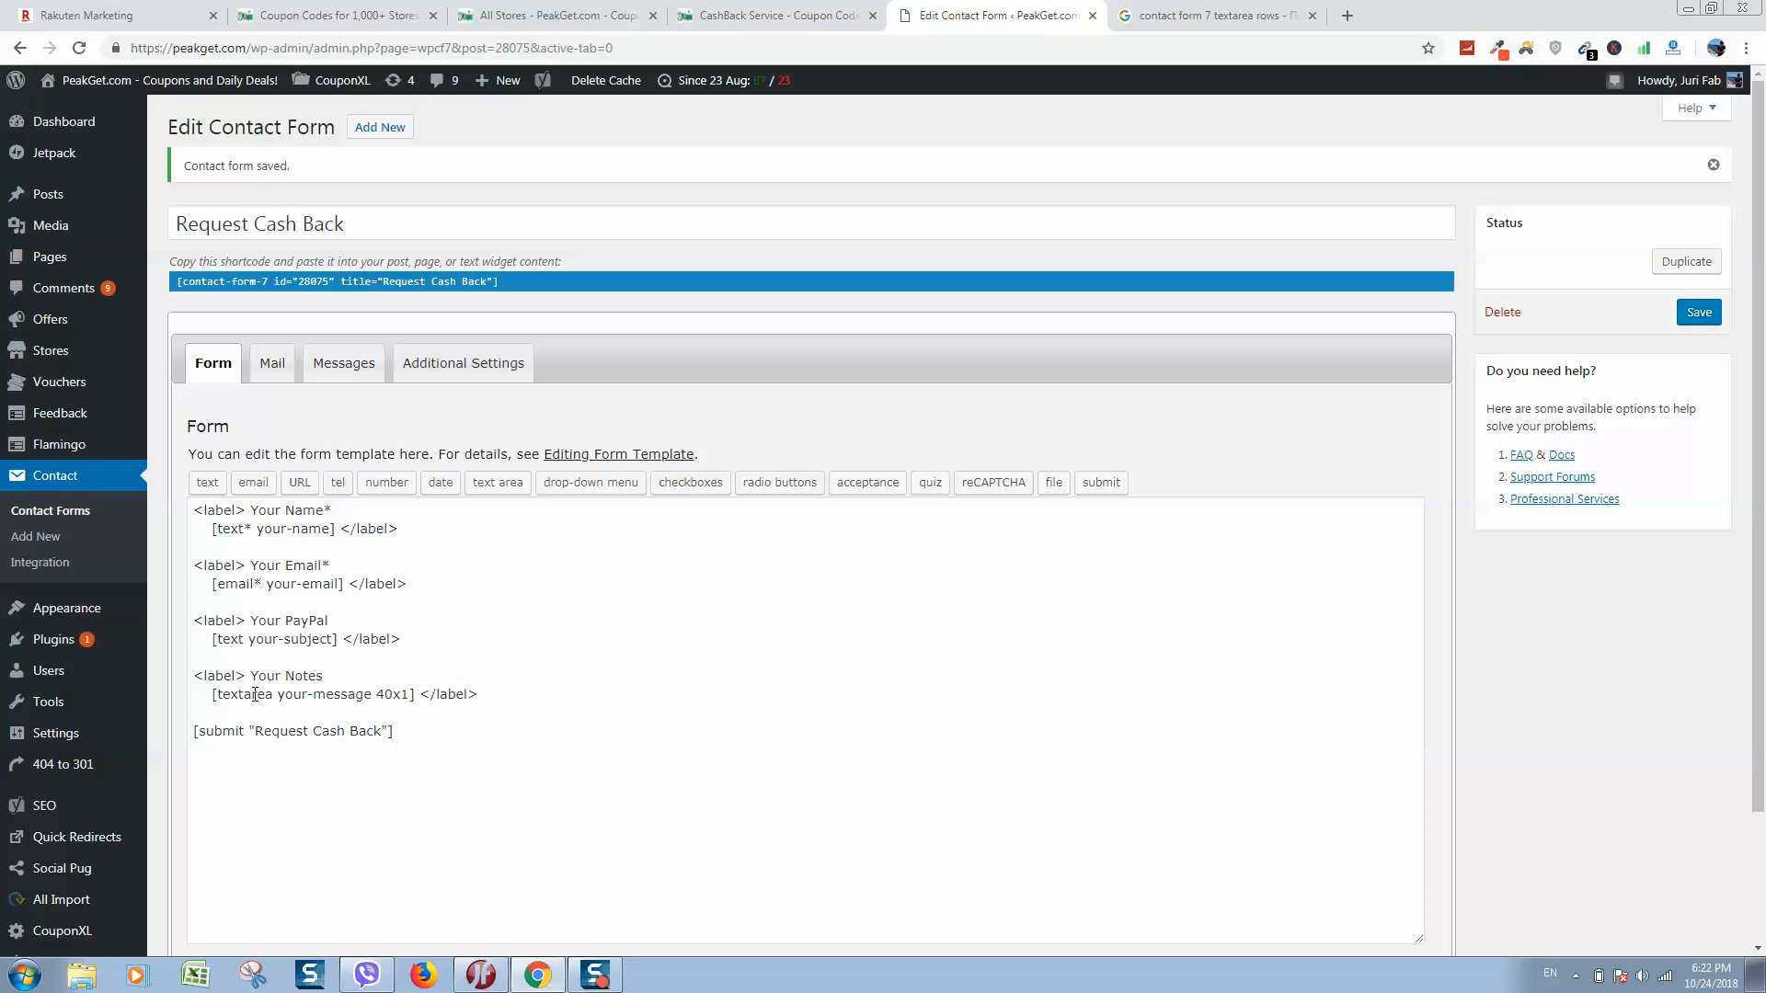
{"action": "left_click_drag", "start_coordinate": [478, 694], "coordinate": [202, 694]}
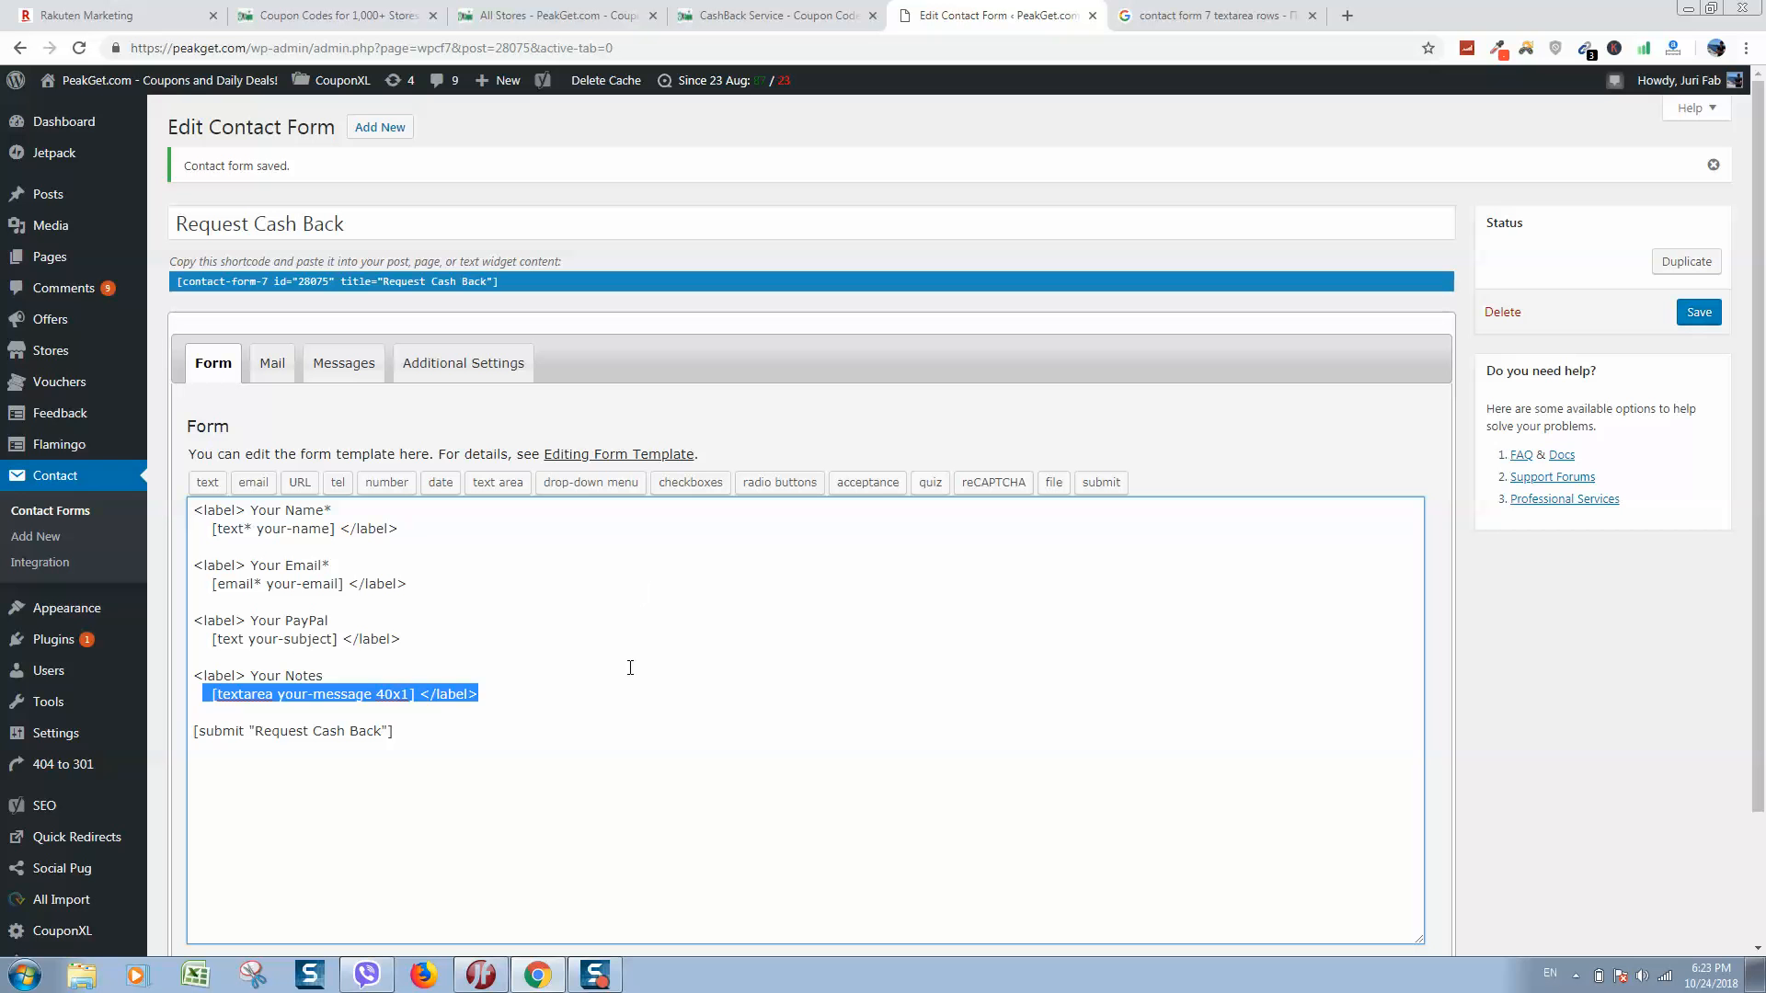
{"action": "left_click", "coordinate": [630, 698]}
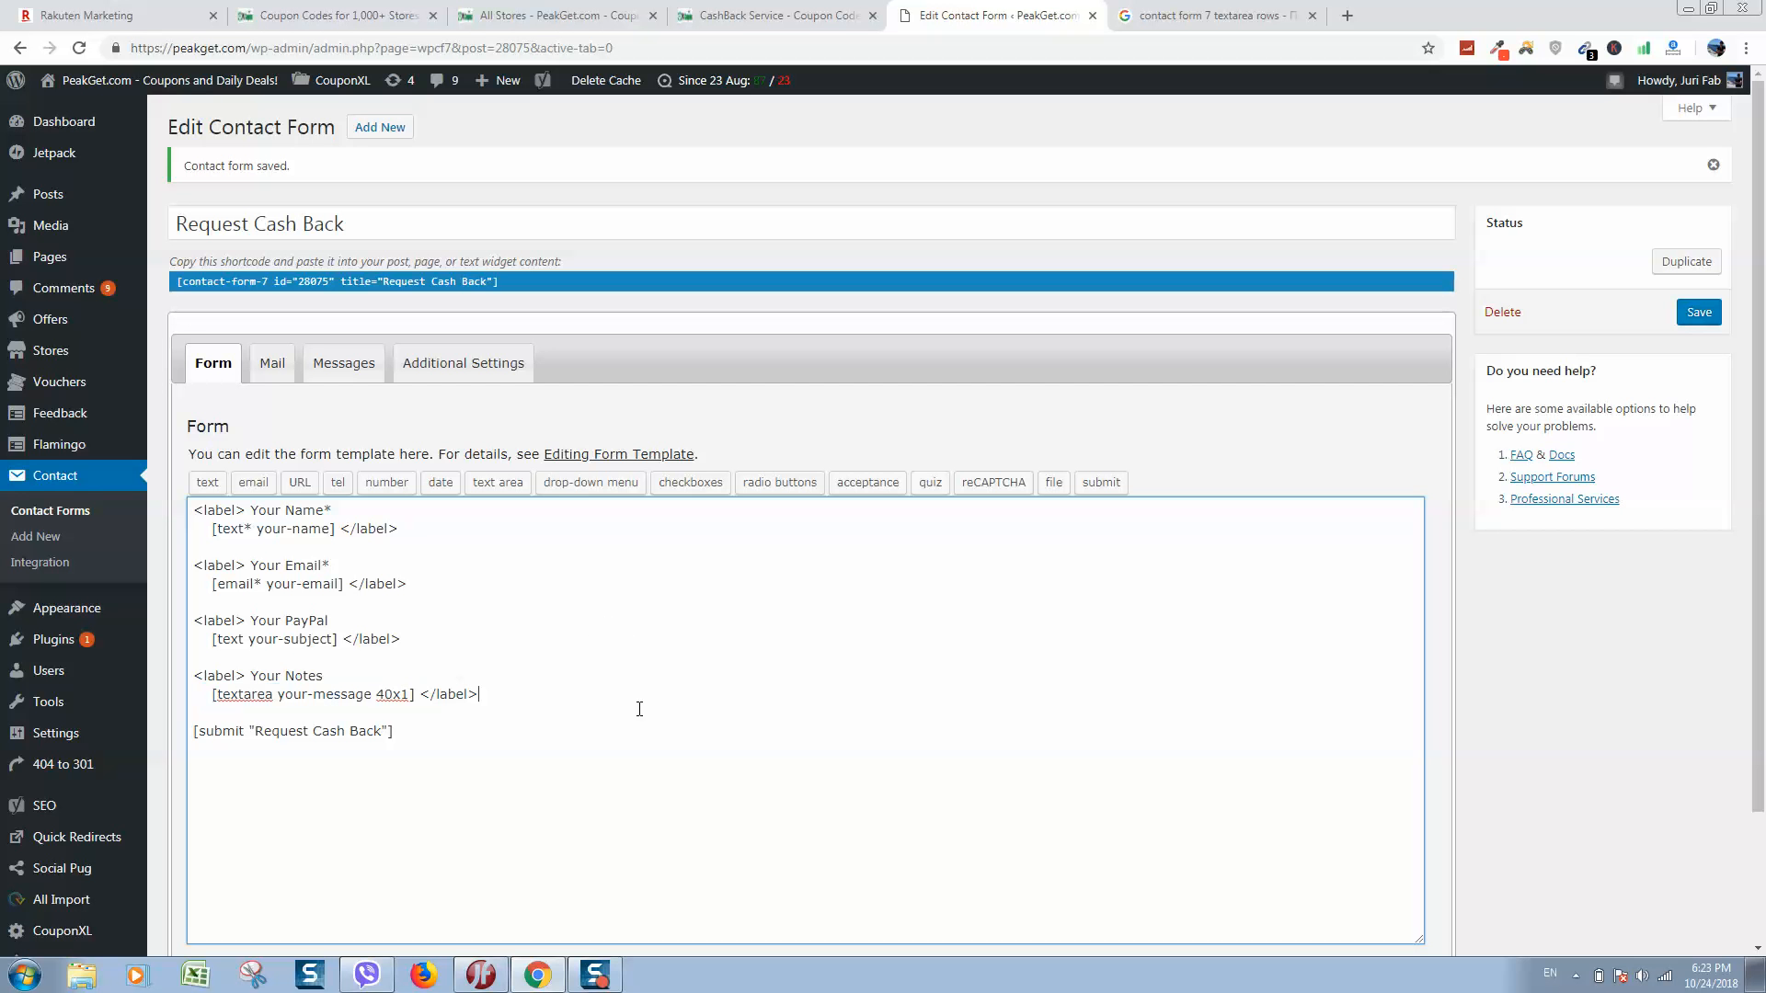